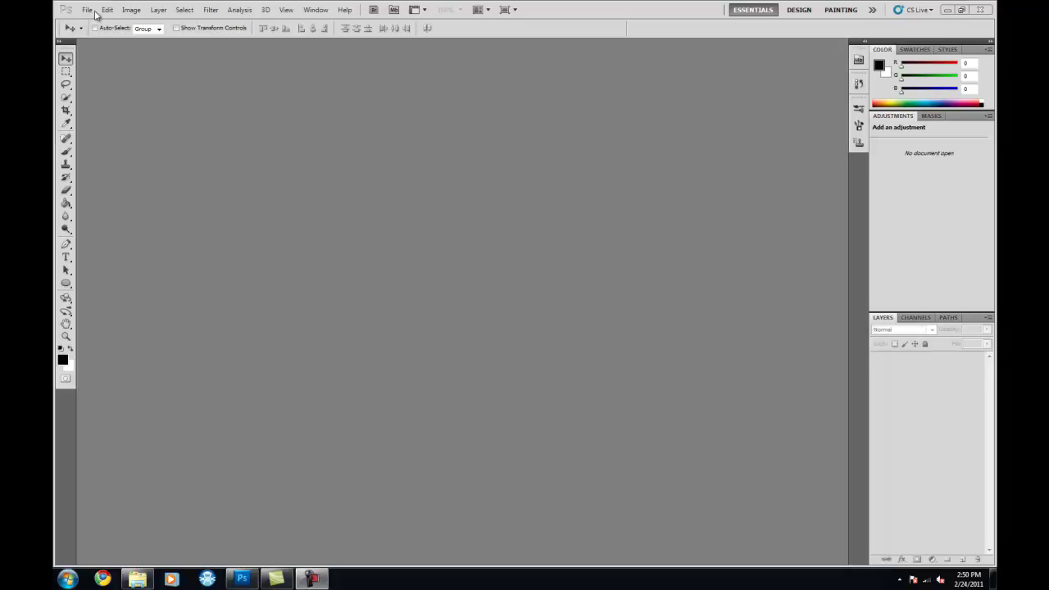
Create a custom 2000 × 1500 px RGB Color document at 78 pixels per inch
{"action": "left_click", "coordinate": [87, 9]}
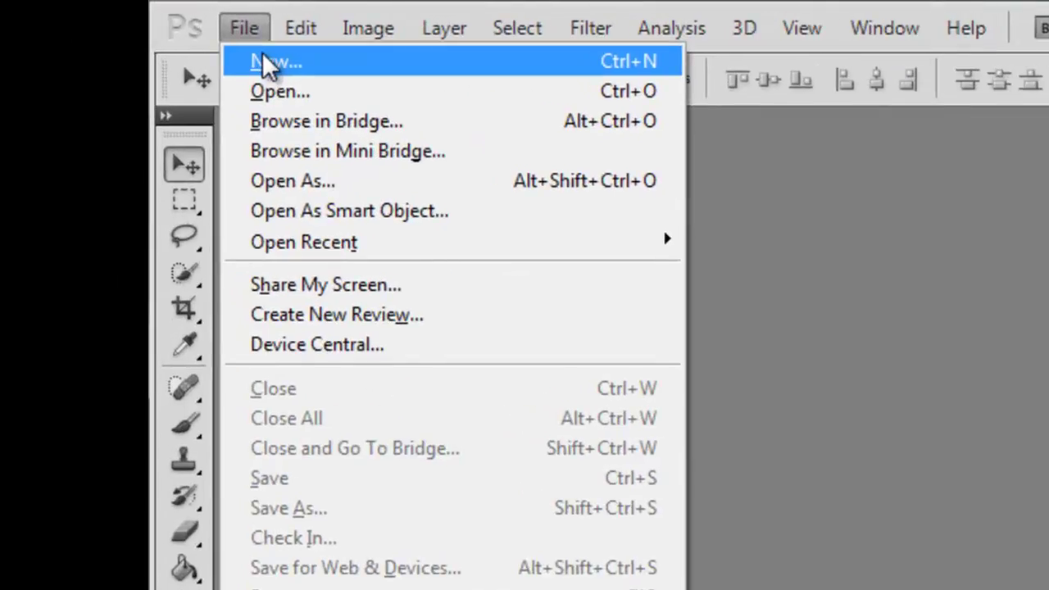
{"action": "left_click", "coordinate": [270, 64]}
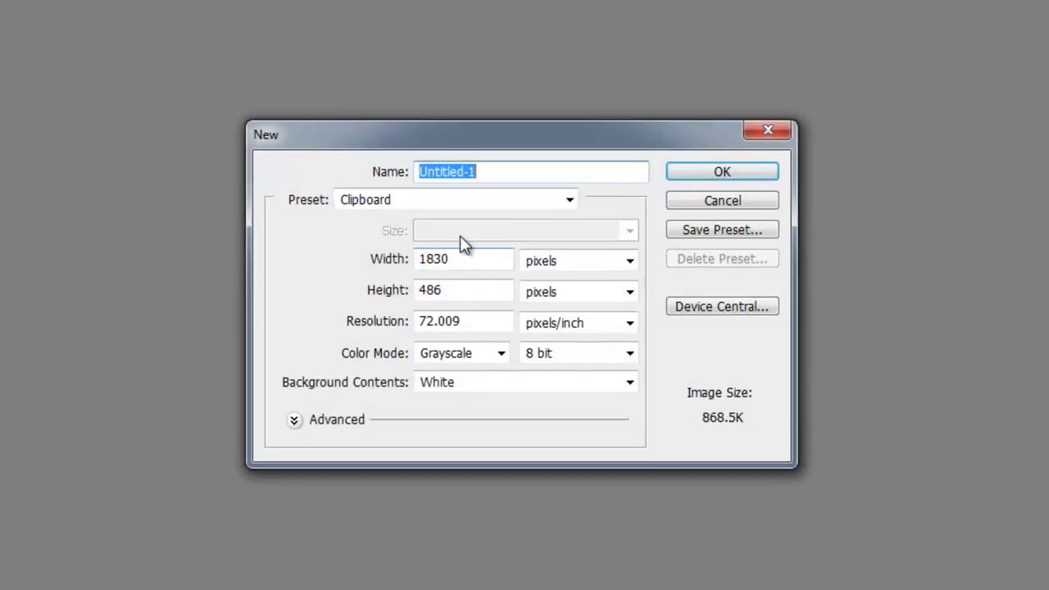
{"action": "left_click", "coordinate": [431, 201]}
{"action": "left_click", "coordinate": [379, 404]}
{"action": "key", "text": "Tab"}
{"action": "type", "text": "2000"}
{"action": "key", "text": "Tab"}
{"action": "type", "text": "1500"}
{"action": "left_click_drag", "start_coordinate": [464, 316], "coordinate": [351, 324]}
{"action": "type", "text": "78"}
{"action": "left_click", "coordinate": [430, 353]}
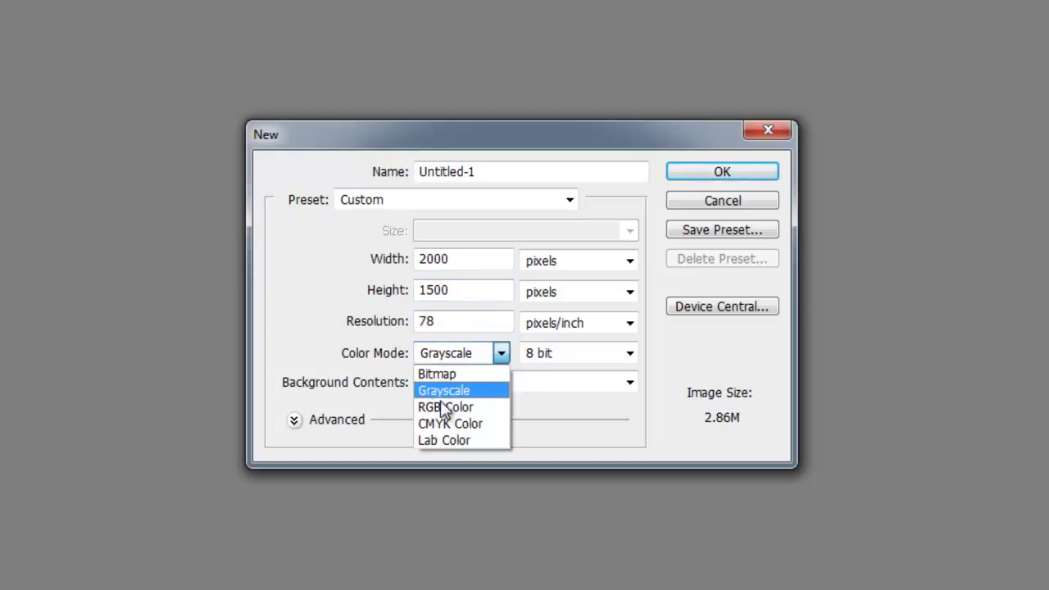
{"action": "left_click", "coordinate": [443, 408]}
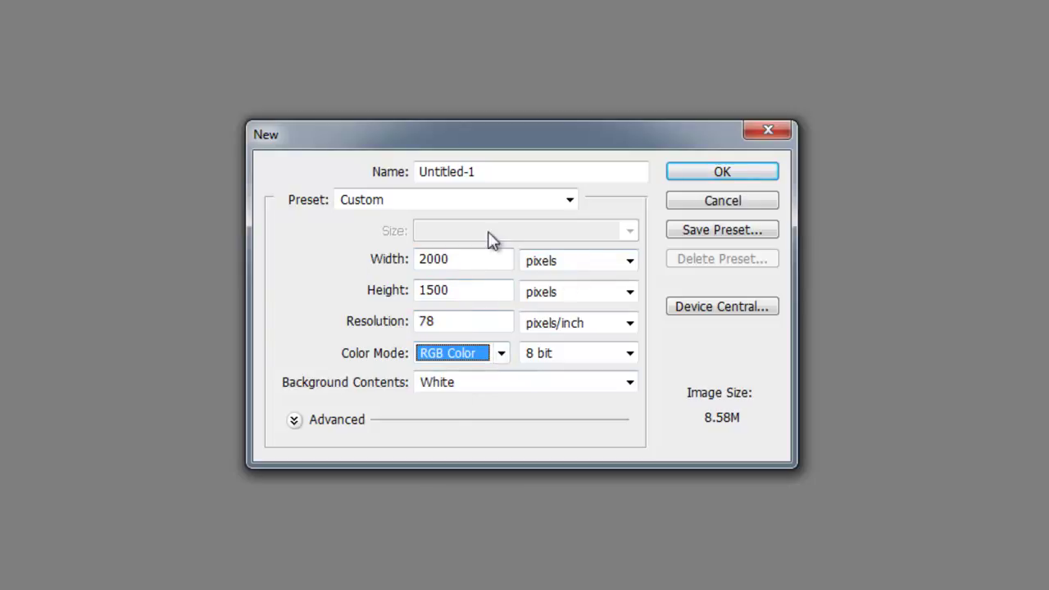
{"action": "left_click", "coordinate": [684, 173]}
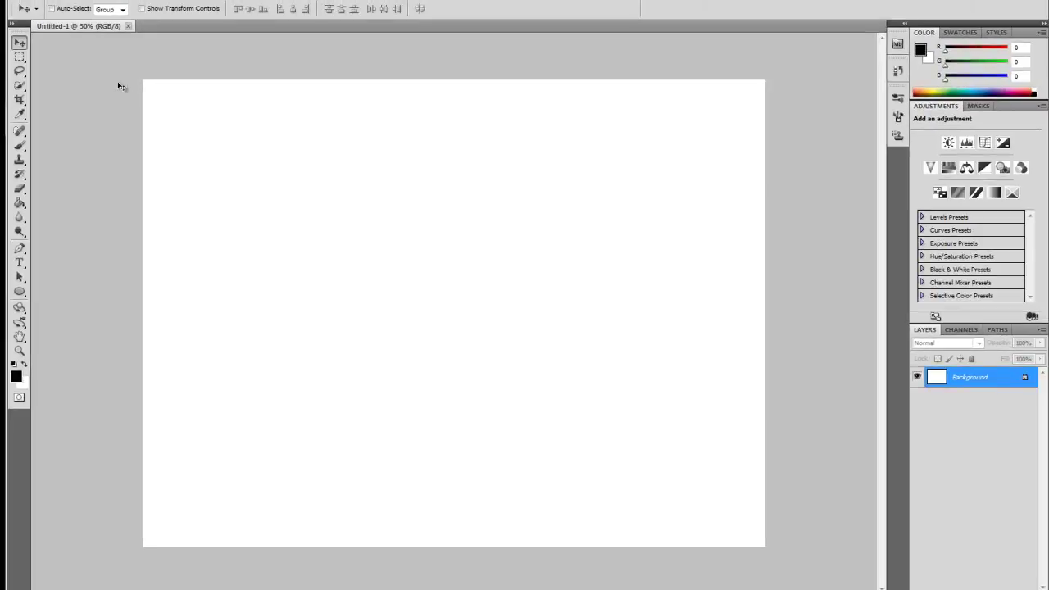
Fill the white canvas black and draw a text box across its middle
{"action": "left_click", "coordinate": [21, 206]}
{"action": "left_click", "coordinate": [219, 237]}
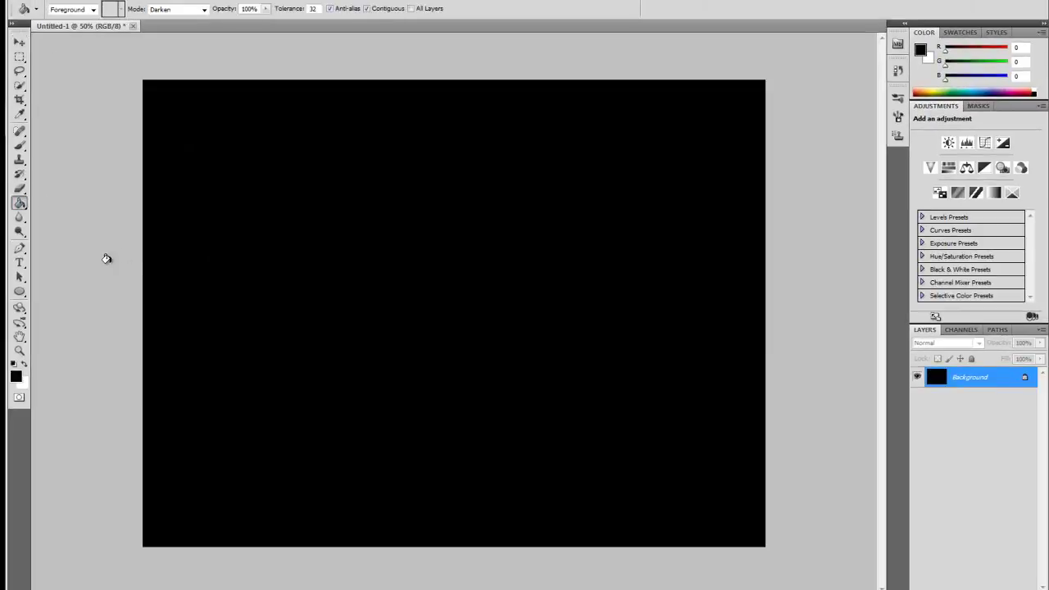
{"action": "left_click", "coordinate": [20, 263]}
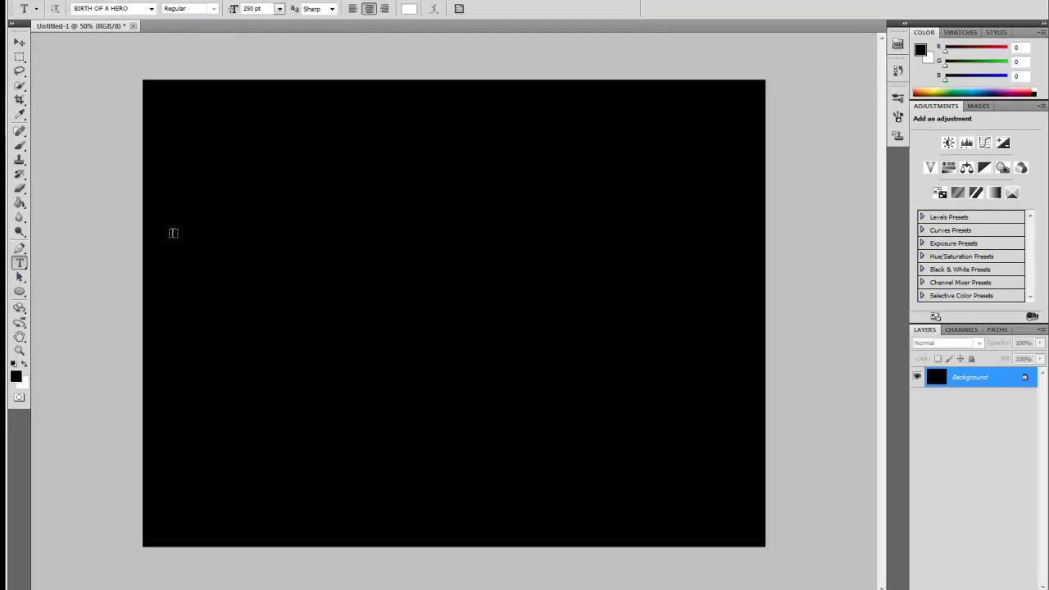
{"action": "left_click_drag", "start_coordinate": [518, 287], "coordinate": [743, 373]}
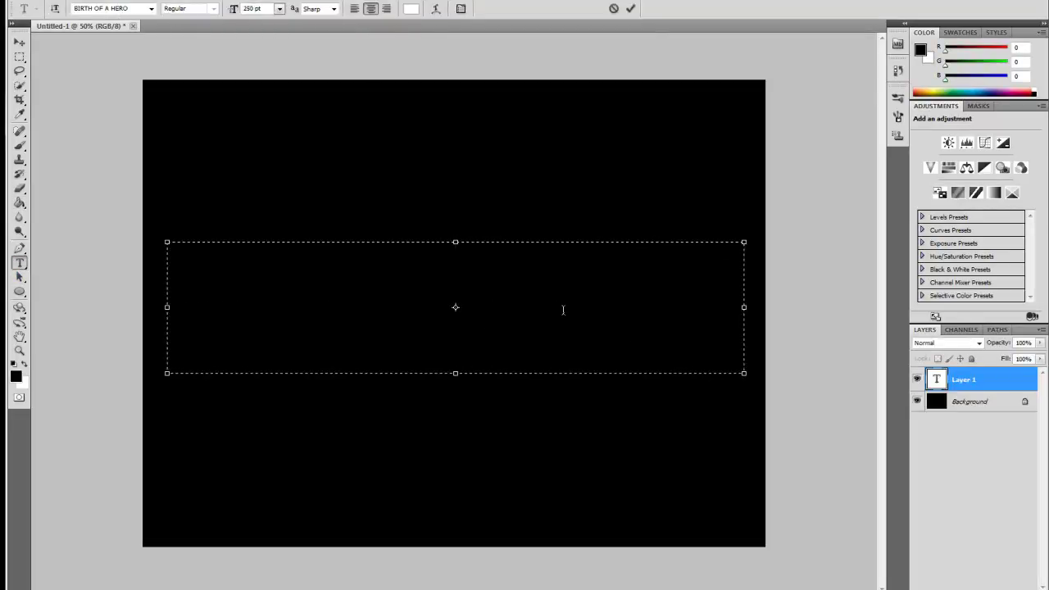
Type BLAMGAMING in white 160 pt Defused font and commit it
{"action": "left_click", "coordinate": [150, 8]}
{"action": "scroll", "coordinate": [134, 99], "scroll_direction": "up", "scroll_amount": 1}
{"action": "scroll", "coordinate": [134, 114], "scroll_direction": "up", "scroll_amount": 1}
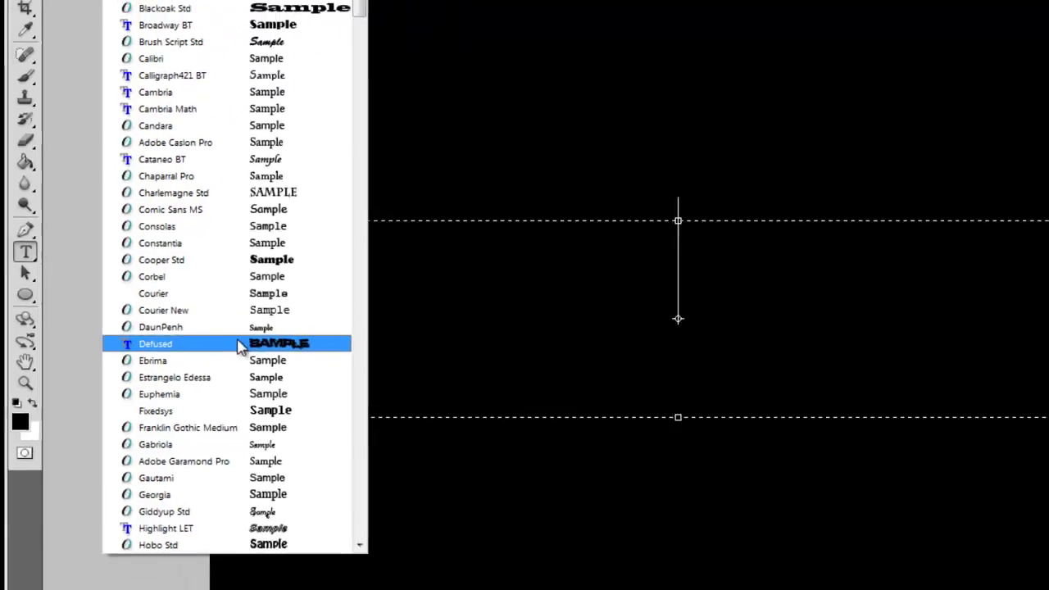
{"action": "left_click", "coordinate": [164, 352]}
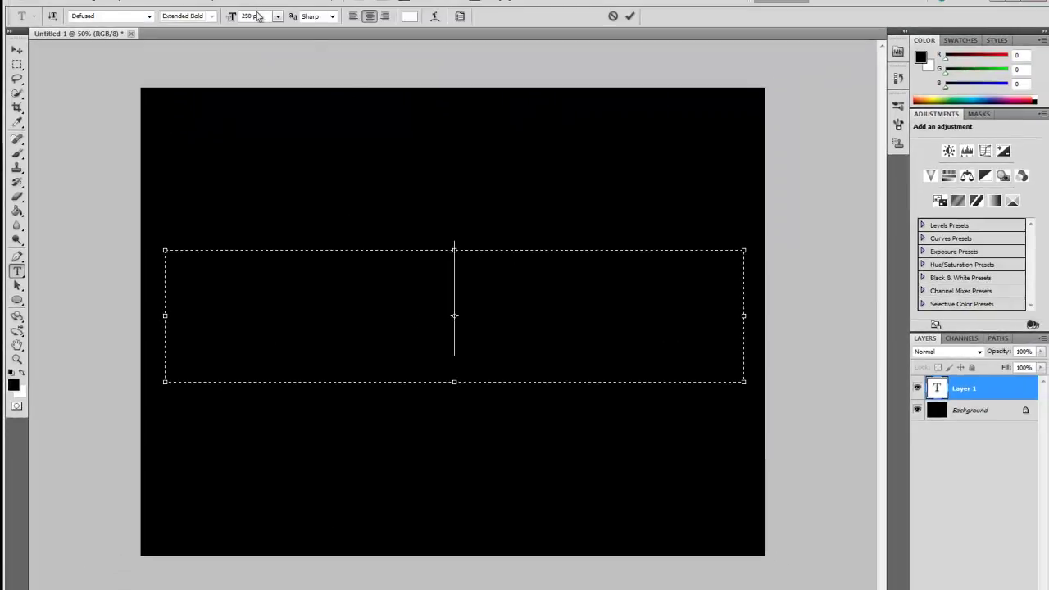
{"action": "type", "text": "160"}
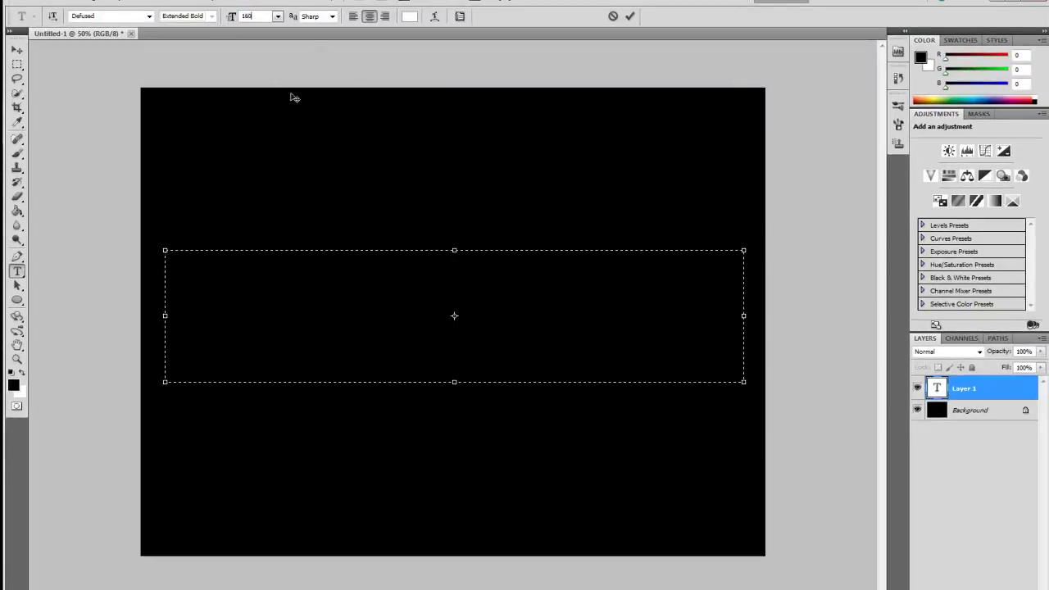
{"action": "key", "text": "Return"}
{"action": "type", "text": "BLAMGAMING"}
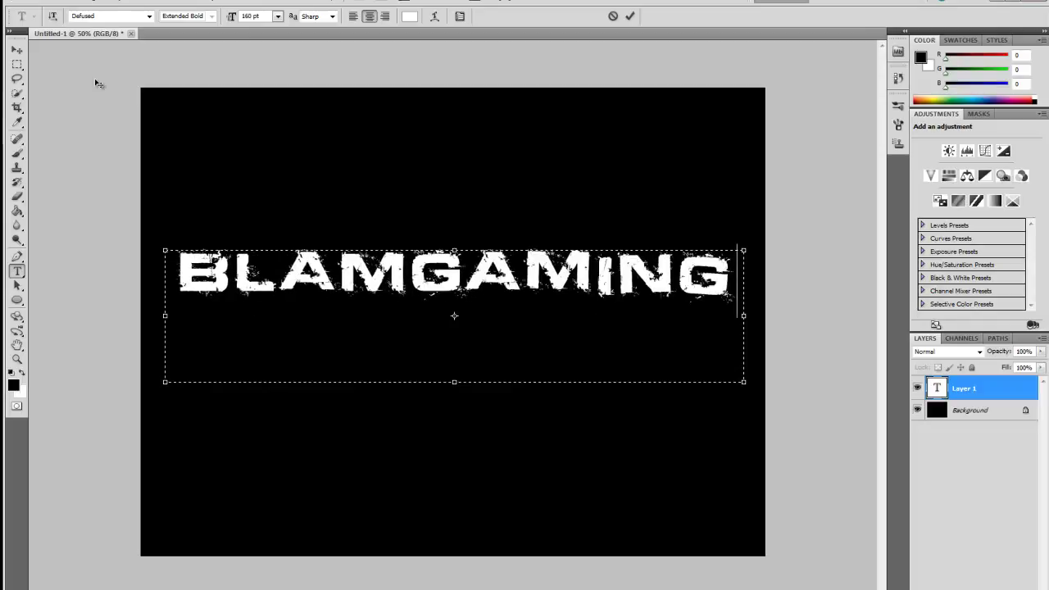
{"action": "left_click", "coordinate": [17, 50]}
Nudge the text down and enable Inner Shadow, Outer Glow, Bevel and Emboss, Contour, Gradient Overlay and Stroke
{"action": "key", "text": "shift+Down"}
{"action": "key", "text": "shift+Down"}
{"action": "key", "text": "shift+Down"}
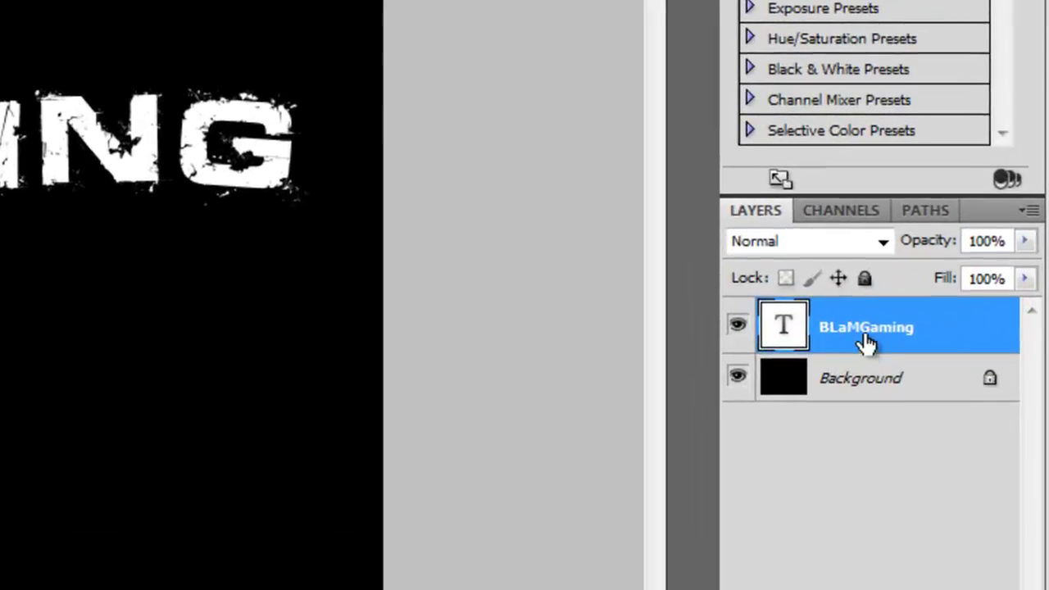
{"action": "right_click", "coordinate": [972, 392]}
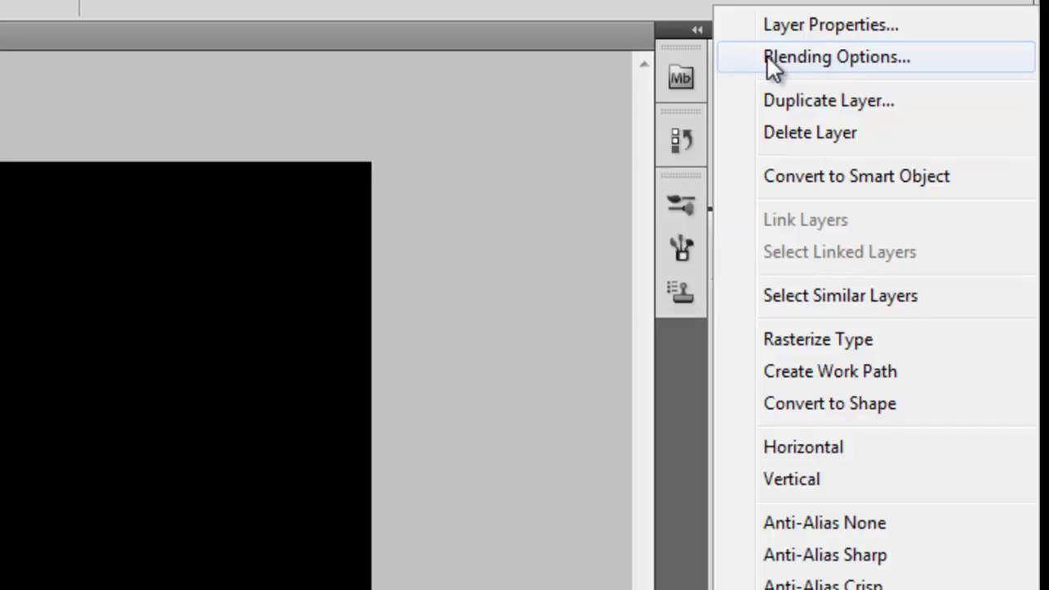
{"action": "left_click", "coordinate": [836, 57]}
{"action": "left_click", "coordinate": [209, 177]}
{"action": "left_click", "coordinate": [209, 201]}
{"action": "left_click", "coordinate": [209, 248]}
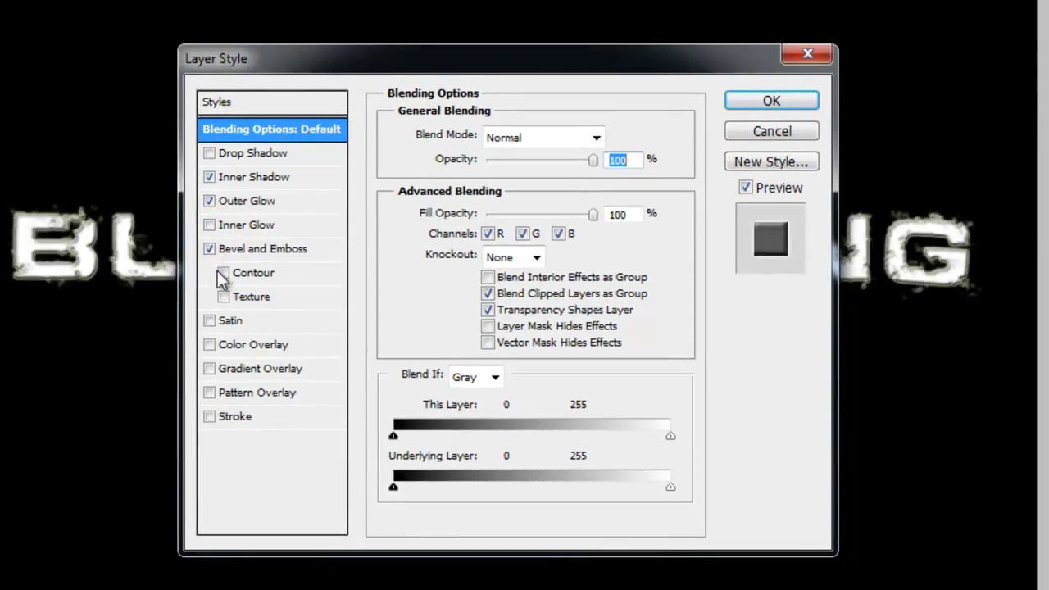
{"action": "left_click", "coordinate": [224, 273]}
{"action": "left_click", "coordinate": [209, 369]}
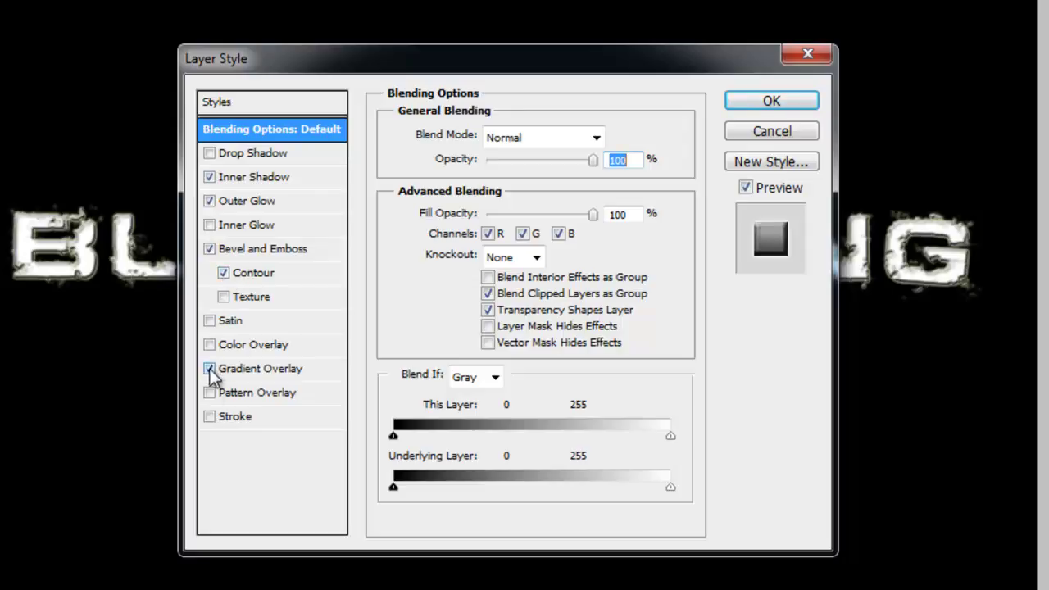
{"action": "left_click", "coordinate": [210, 417]}
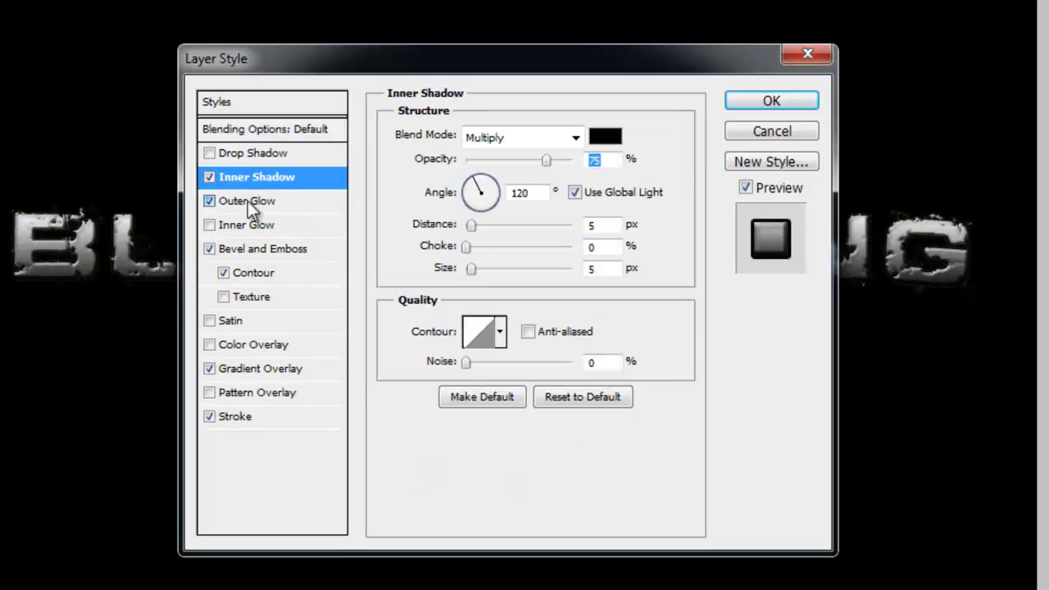
Set the Outer Glow to white, 60% opacity, spread 10, size 18 px, with a wider range
{"action": "left_click", "coordinate": [248, 200]}
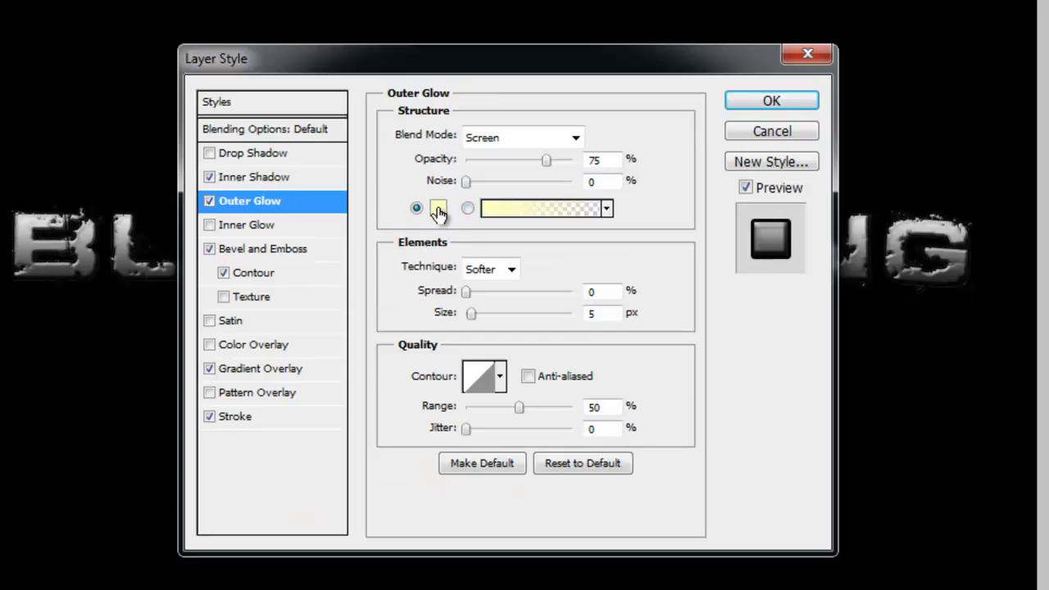
{"action": "left_click", "coordinate": [438, 213]}
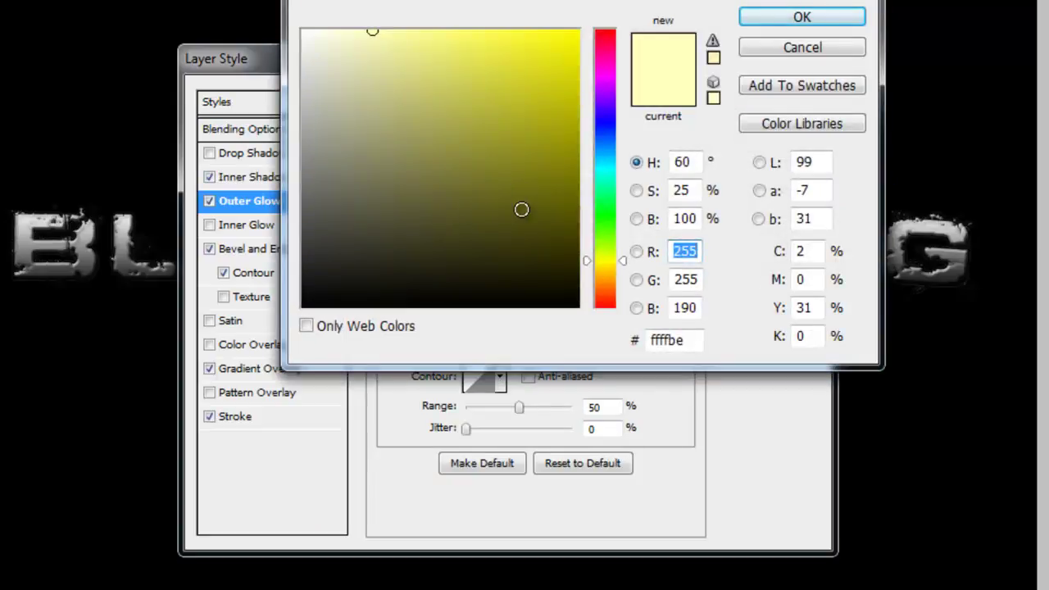
{"action": "left_click", "coordinate": [303, 31]}
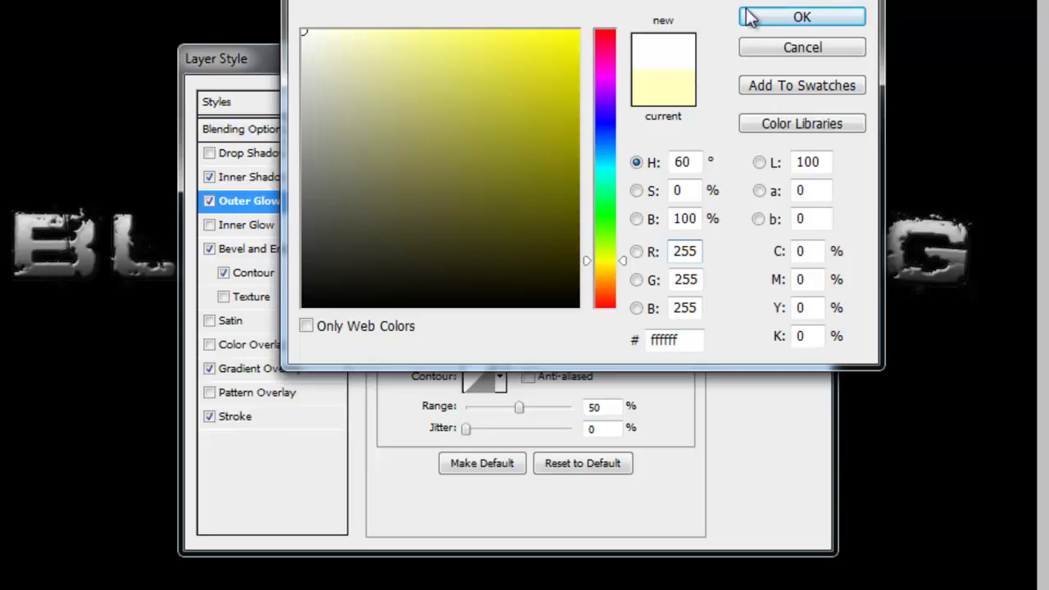
{"action": "left_click", "coordinate": [747, 16]}
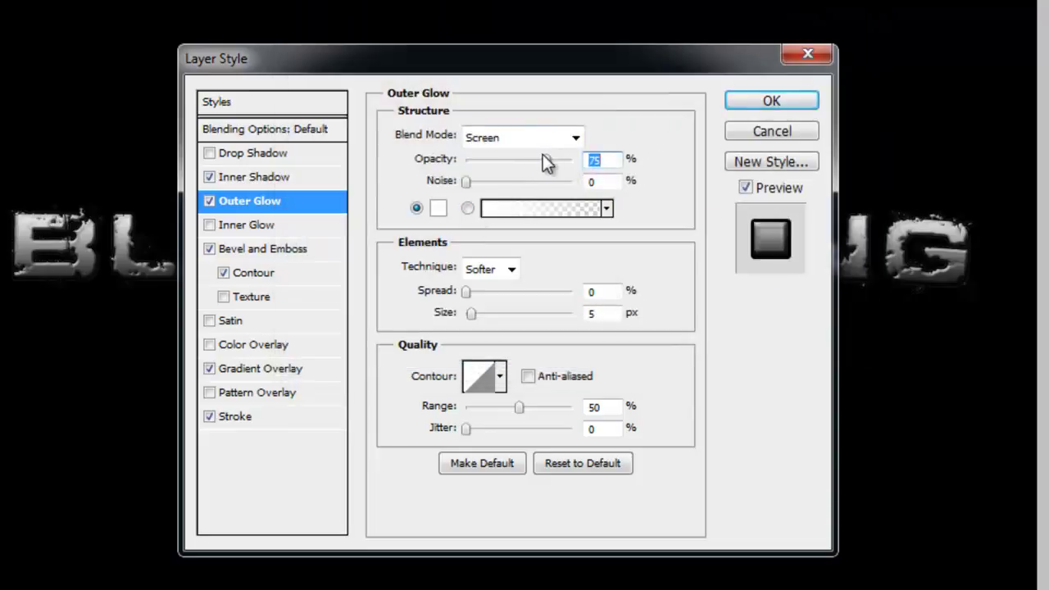
{"action": "left_click_drag", "start_coordinate": [547, 163], "coordinate": [529, 161]}
{"action": "mouse_move", "coordinate": [467, 292]}
{"action": "left_mouse_down"}
{"action": "mouse_move", "coordinate": [477, 292]}
{"action": "mouse_move", "coordinate": [469, 313]}
{"action": "mouse_move", "coordinate": [479, 313]}
{"action": "left_mouse_up"}
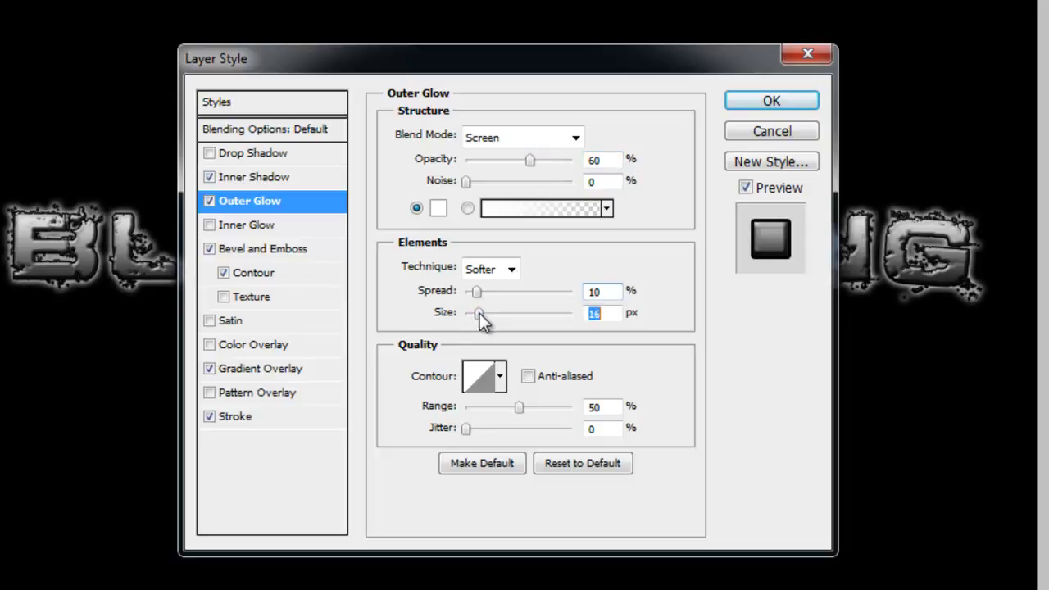
{"action": "left_click_drag", "start_coordinate": [480, 313], "coordinate": [481, 313]}
{"action": "left_click_drag", "start_coordinate": [519, 409], "coordinate": [554, 416]}
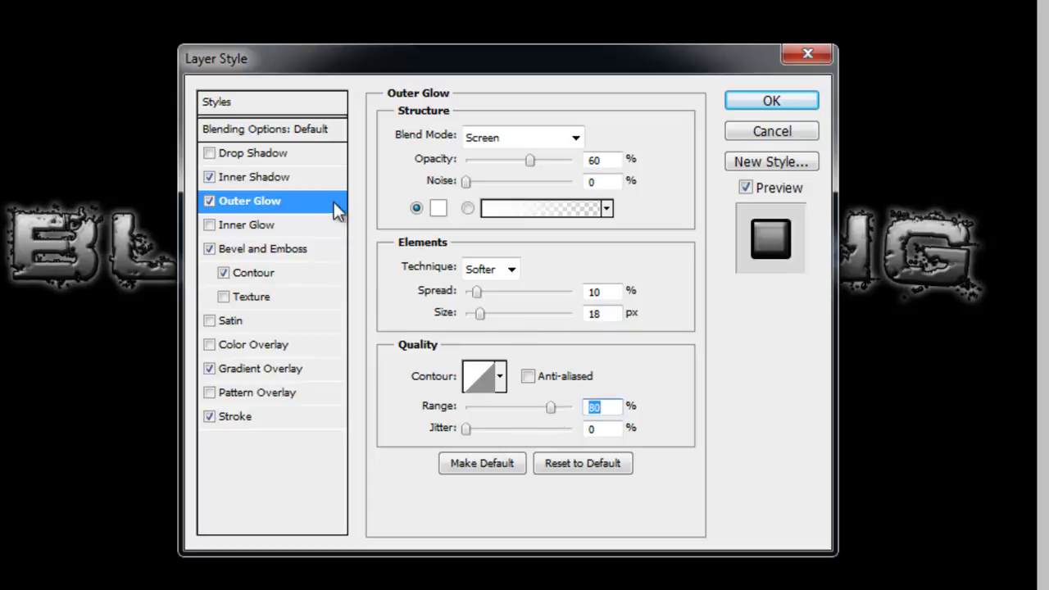
Make the Gradient Overlay run black to deep red and apply the layer styles
{"action": "left_click", "coordinate": [235, 376]}
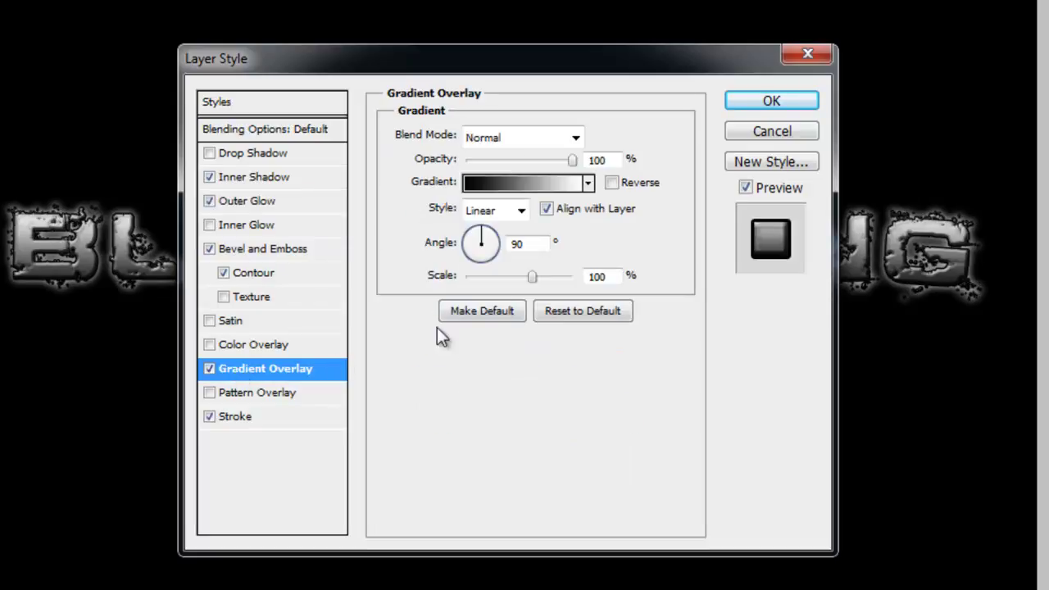
{"action": "left_click", "coordinate": [552, 183]}
{"action": "left_click", "coordinate": [685, 312]}
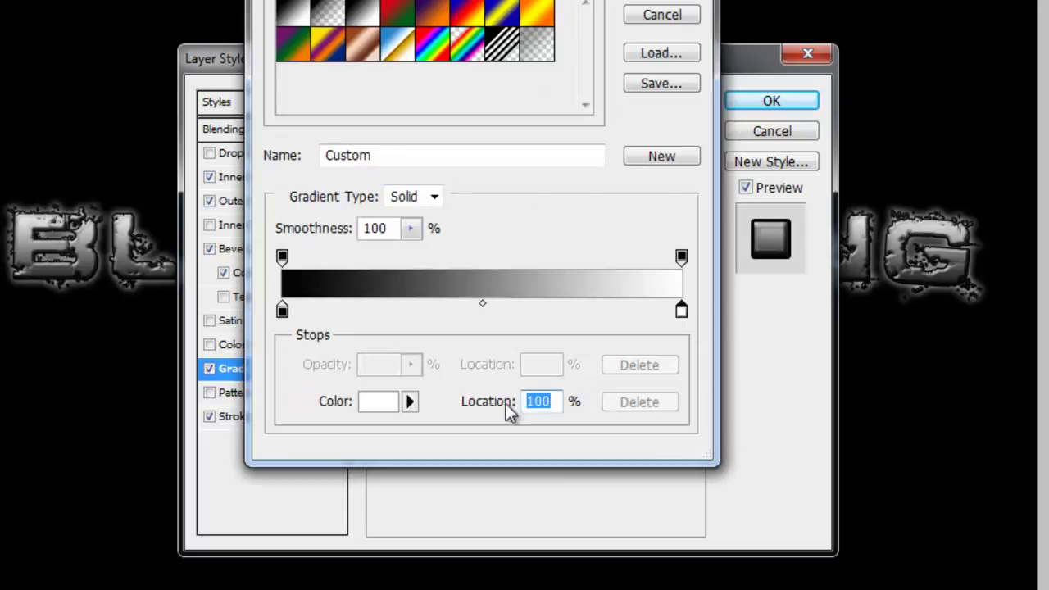
{"action": "left_click", "coordinate": [377, 401]}
{"action": "left_click_drag", "start_coordinate": [606, 208], "coordinate": [606, 30]}
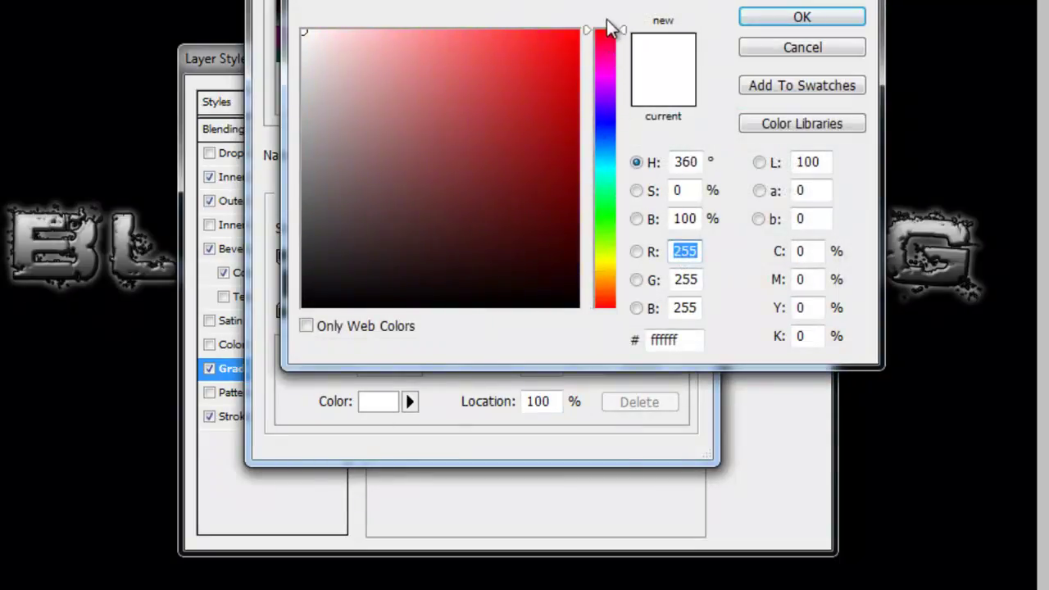
{"action": "mouse_move", "coordinate": [557, 110]}
{"action": "left_mouse_down"}
{"action": "mouse_move", "coordinate": [569, 79]}
{"action": "mouse_move", "coordinate": [571, 145]}
{"action": "mouse_move", "coordinate": [575, 122]}
{"action": "left_mouse_up"}
{"action": "left_click", "coordinate": [795, 17]}
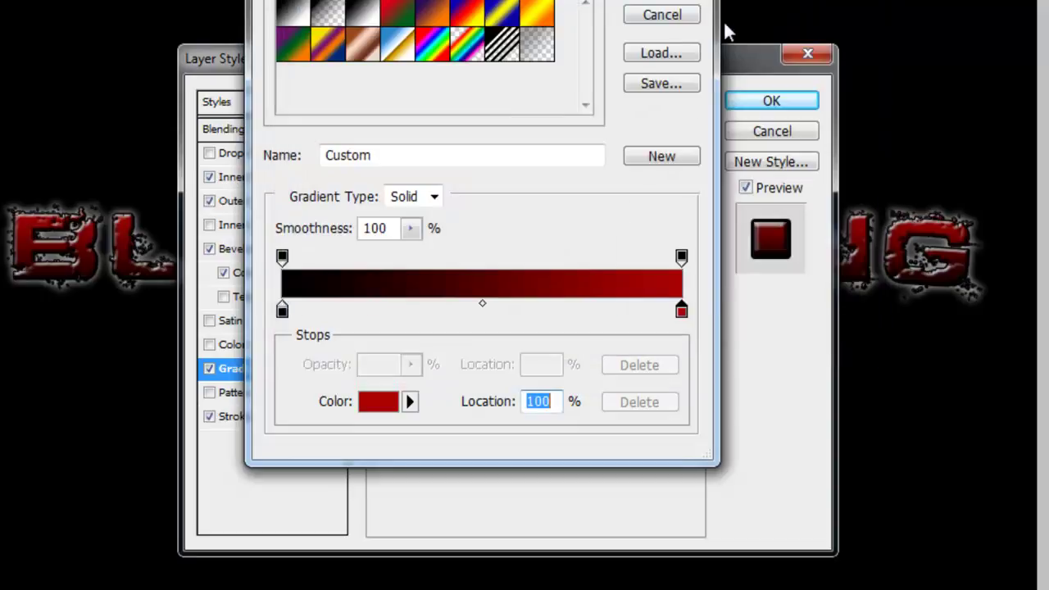
{"action": "left_click", "coordinate": [656, 2]}
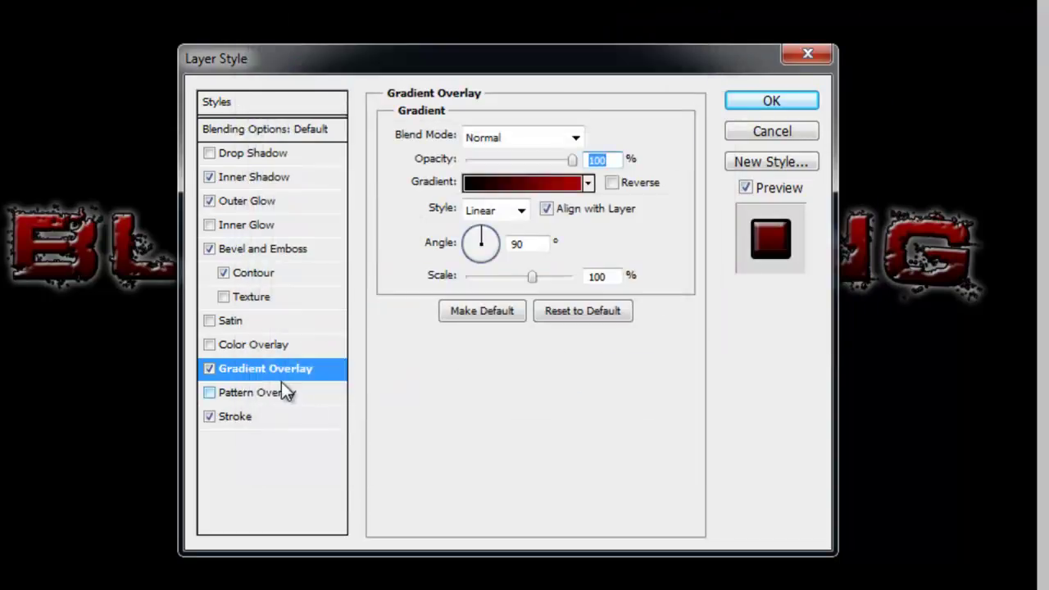
{"action": "left_click", "coordinate": [793, 104]}
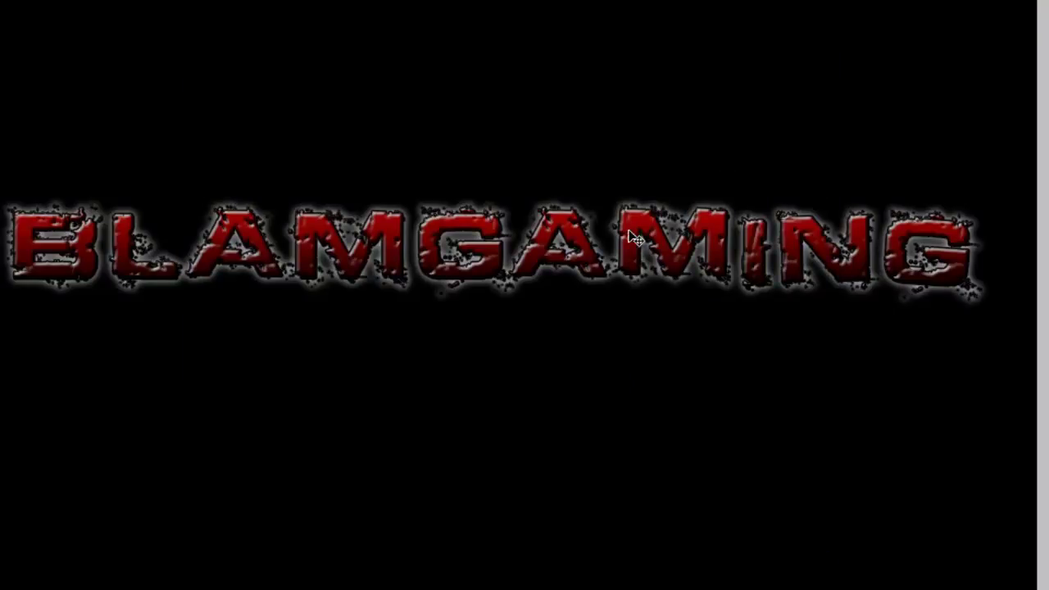
Nudge the text, Merge Visible into the background, and add a new empty layer
{"action": "left_click_drag", "start_coordinate": [625, 248], "coordinate": [620, 258]}
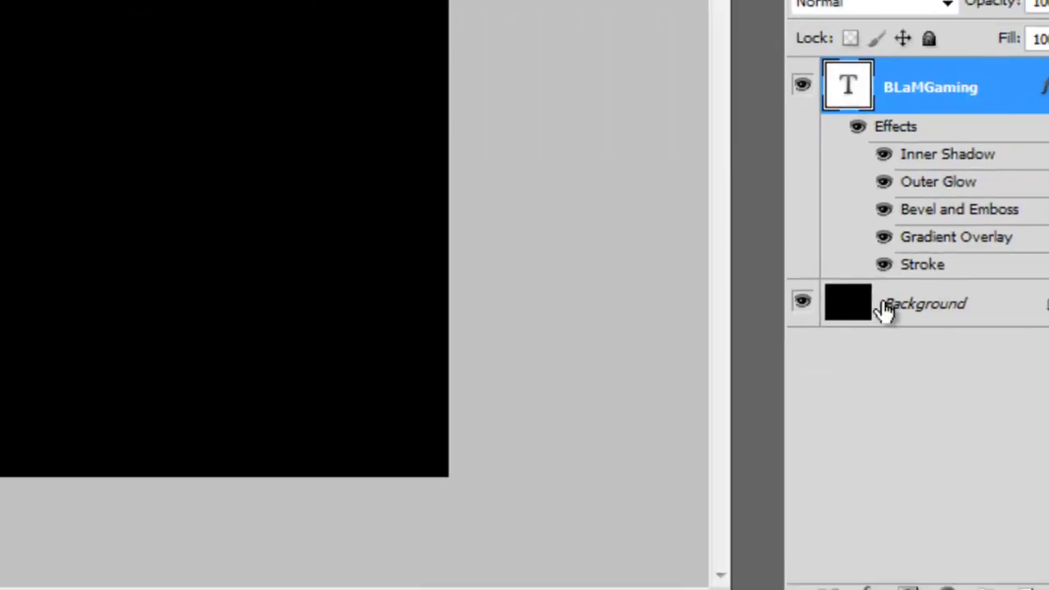
{"action": "right_click", "coordinate": [829, 261]}
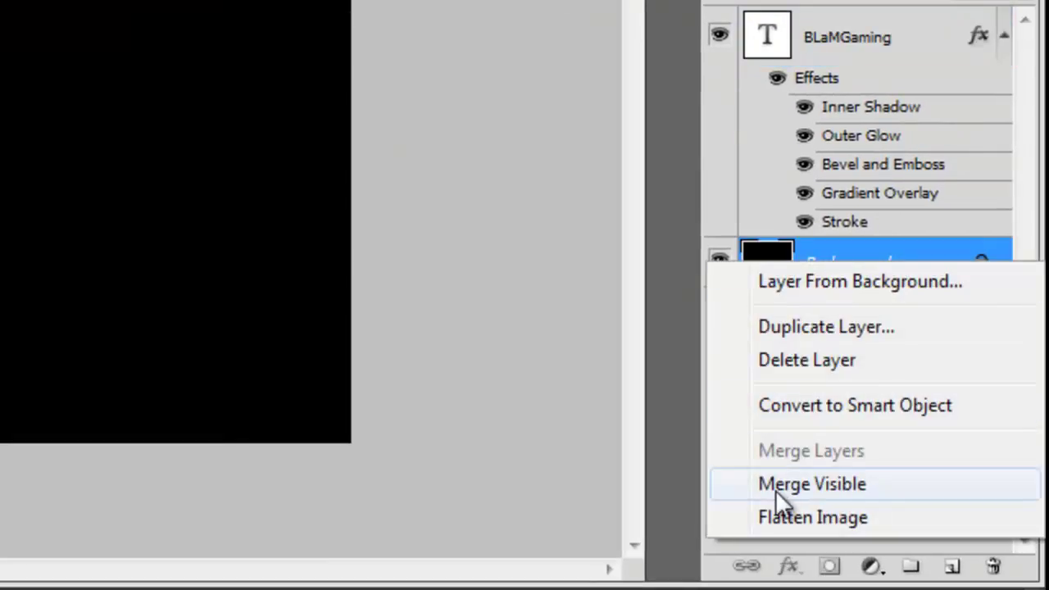
{"action": "left_click", "coordinate": [828, 487]}
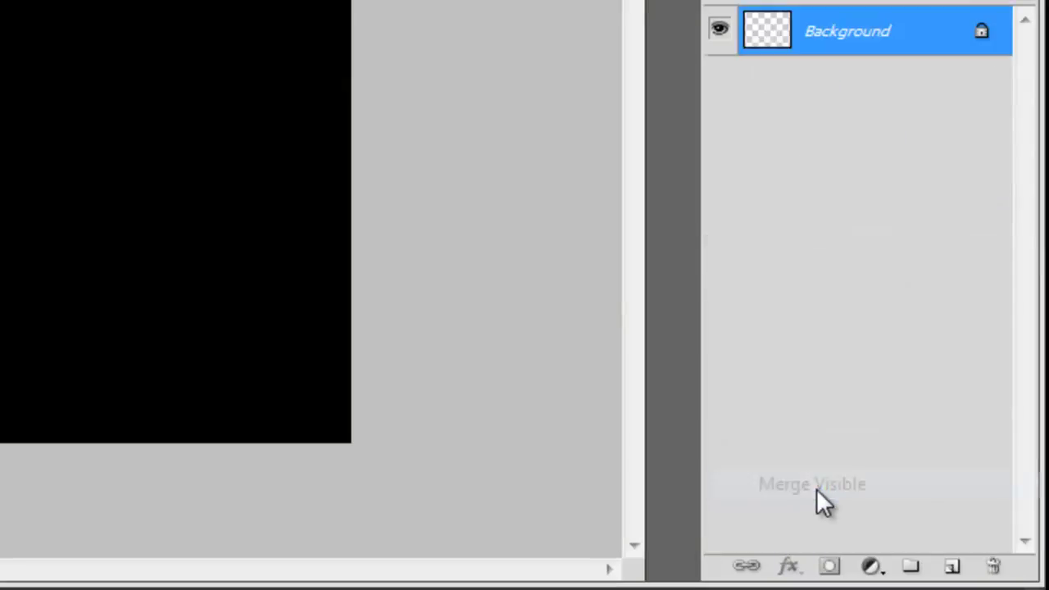
{"action": "left_click", "coordinate": [951, 566]}
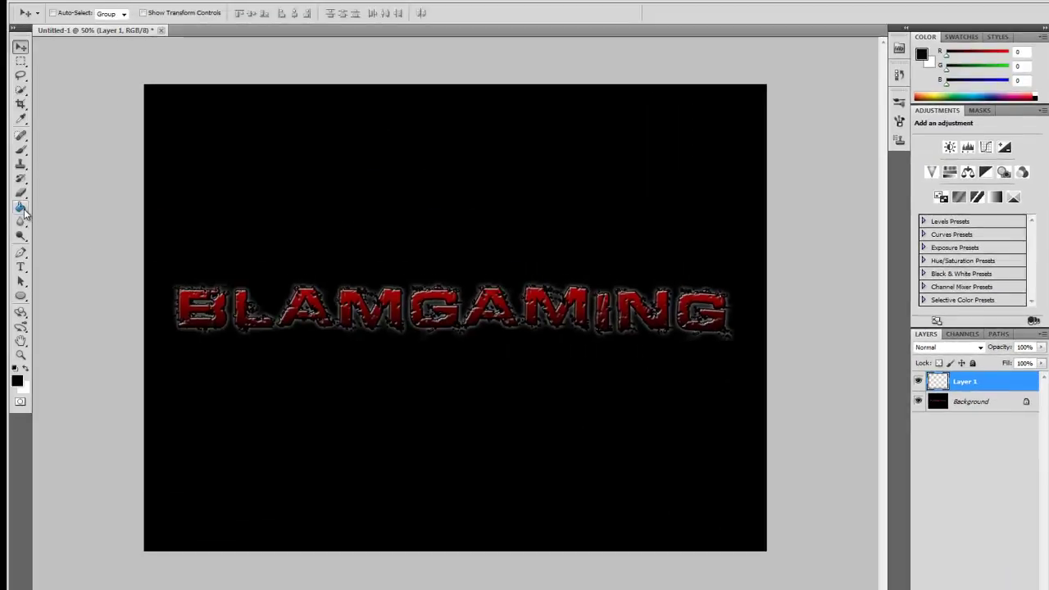
Set the Pen tool to Paths mode and curve a wave path across the text's left half
{"action": "left_click", "coordinate": [20, 252]}
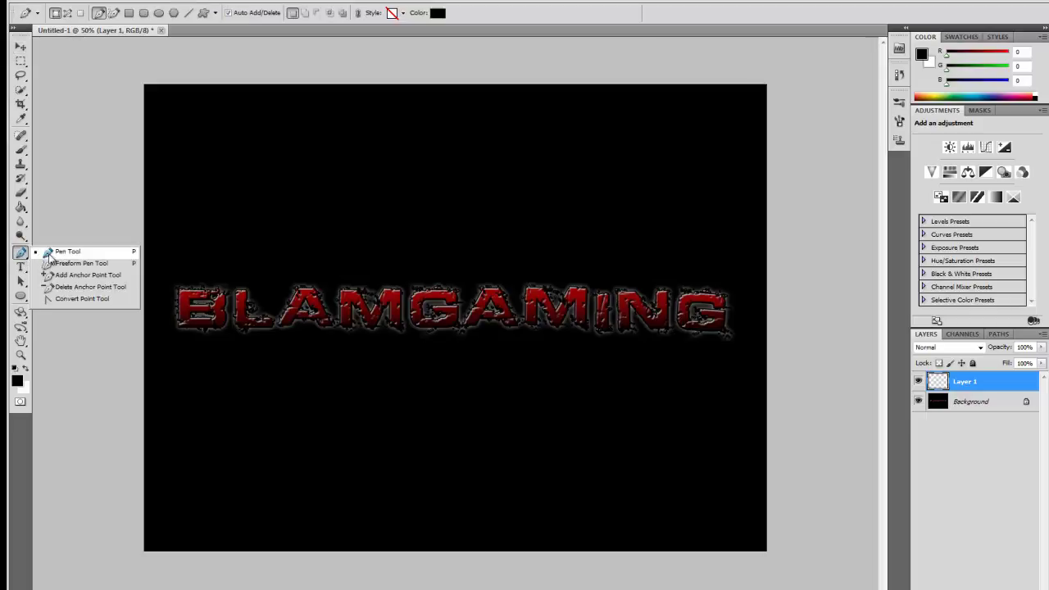
{"action": "left_click", "coordinate": [87, 255]}
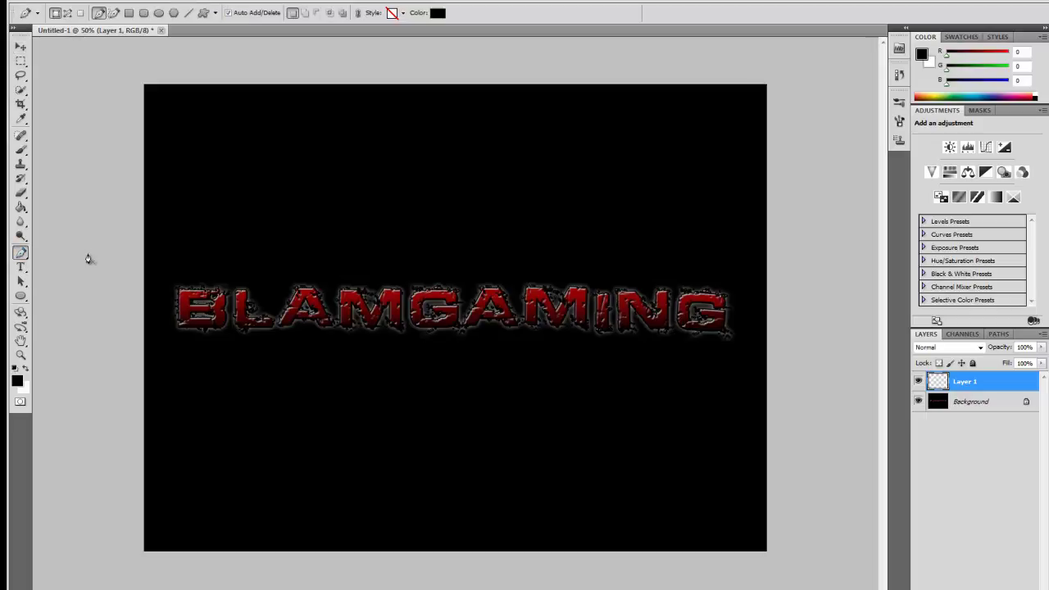
{"action": "left_click", "coordinate": [68, 13]}
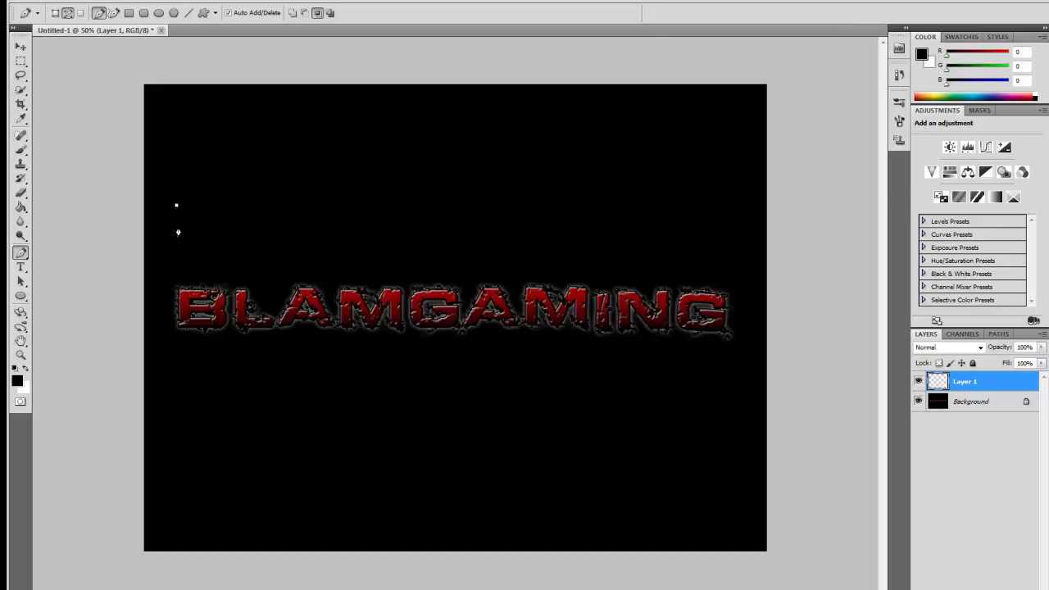
{"action": "left_click_drag", "start_coordinate": [212, 394], "coordinate": [250, 369]}
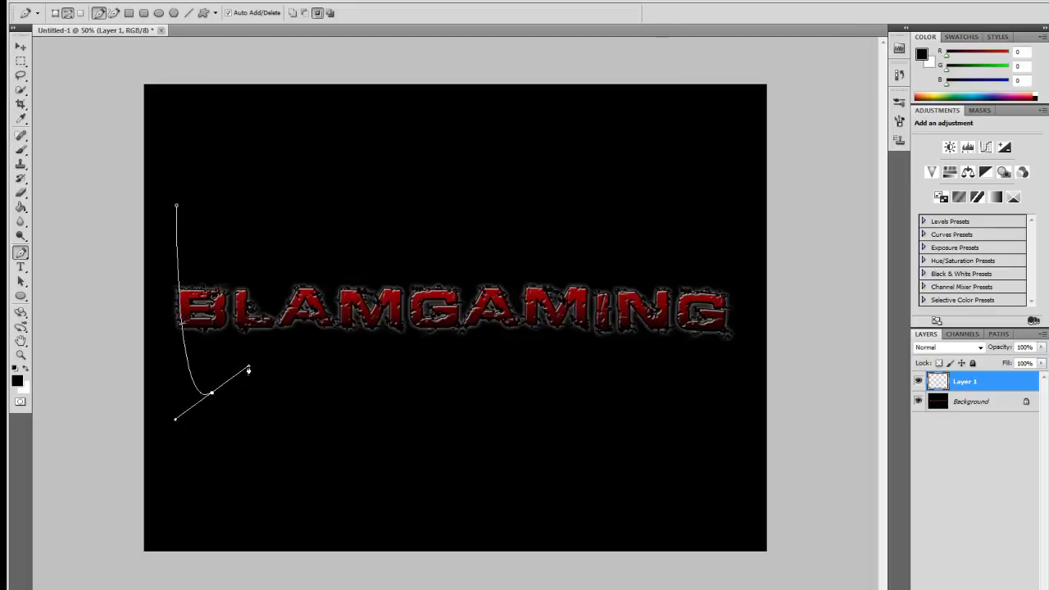
{"action": "mouse_move", "coordinate": [287, 178]}
{"action": "left_mouse_down"}
{"action": "mouse_move", "coordinate": [312, 208]}
{"action": "mouse_move", "coordinate": [303, 215]}
{"action": "left_mouse_up"}
{"action": "left_click_drag", "start_coordinate": [314, 383], "coordinate": [337, 367]}
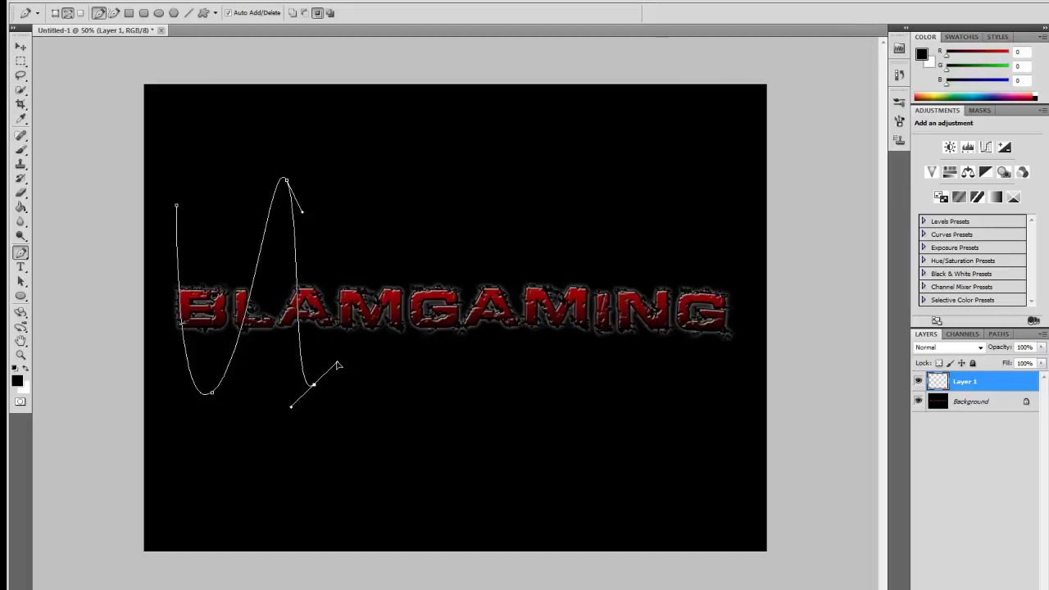
{"action": "mouse_move", "coordinate": [354, 255]}
{"action": "left_mouse_down"}
{"action": "mouse_move", "coordinate": [381, 245]}
{"action": "mouse_move", "coordinate": [370, 280]}
{"action": "left_mouse_up"}
{"action": "left_click_drag", "start_coordinate": [380, 384], "coordinate": [405, 356]}
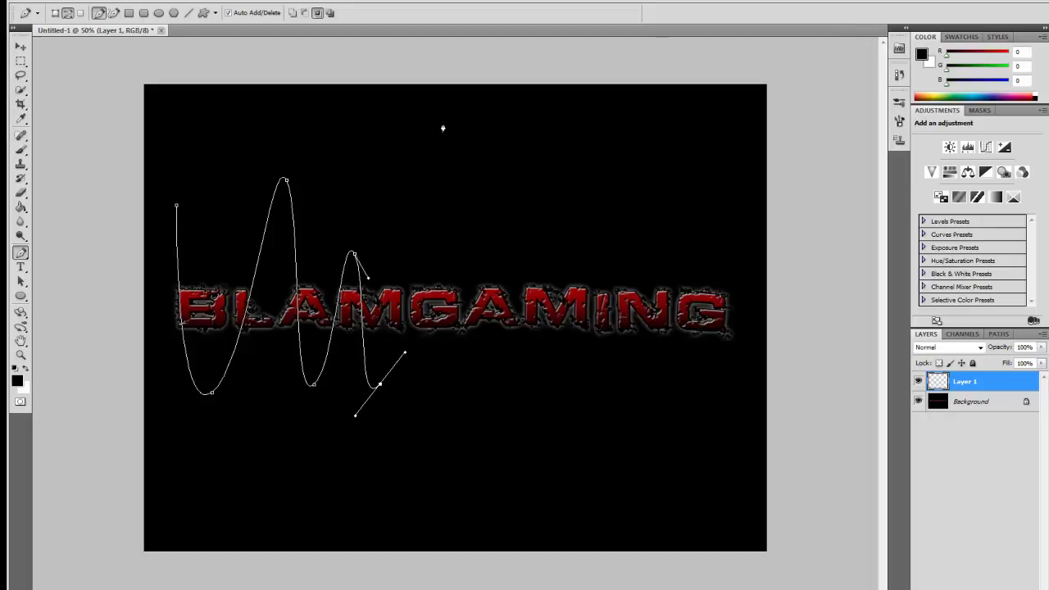
Continue the wave with alternating peaks and dips across the right half, rising past the text's end
{"action": "left_click_drag", "start_coordinate": [432, 114], "coordinate": [446, 145]}
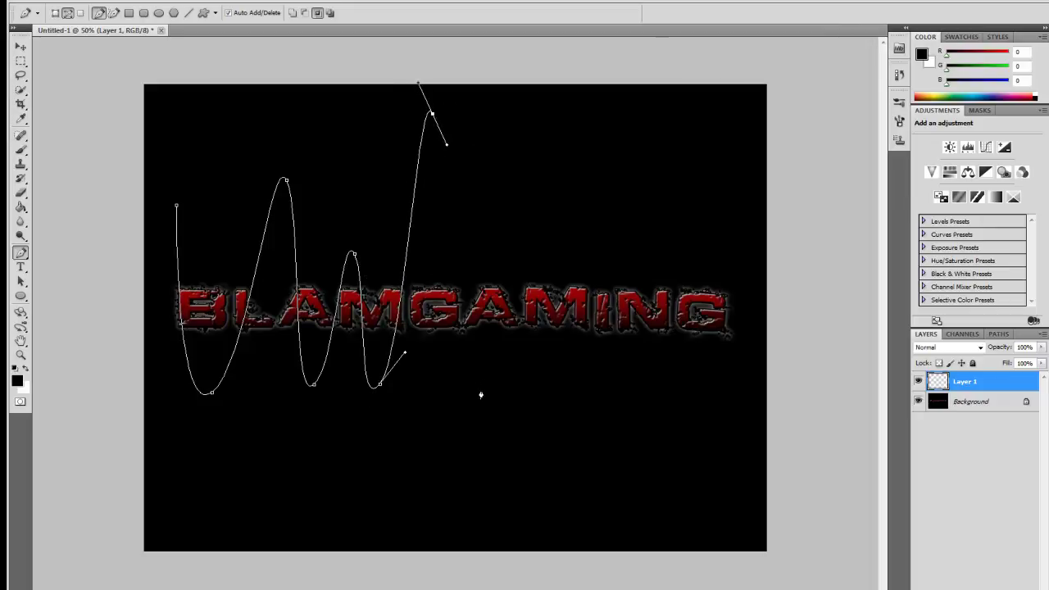
{"action": "left_click_drag", "start_coordinate": [478, 387], "coordinate": [496, 363]}
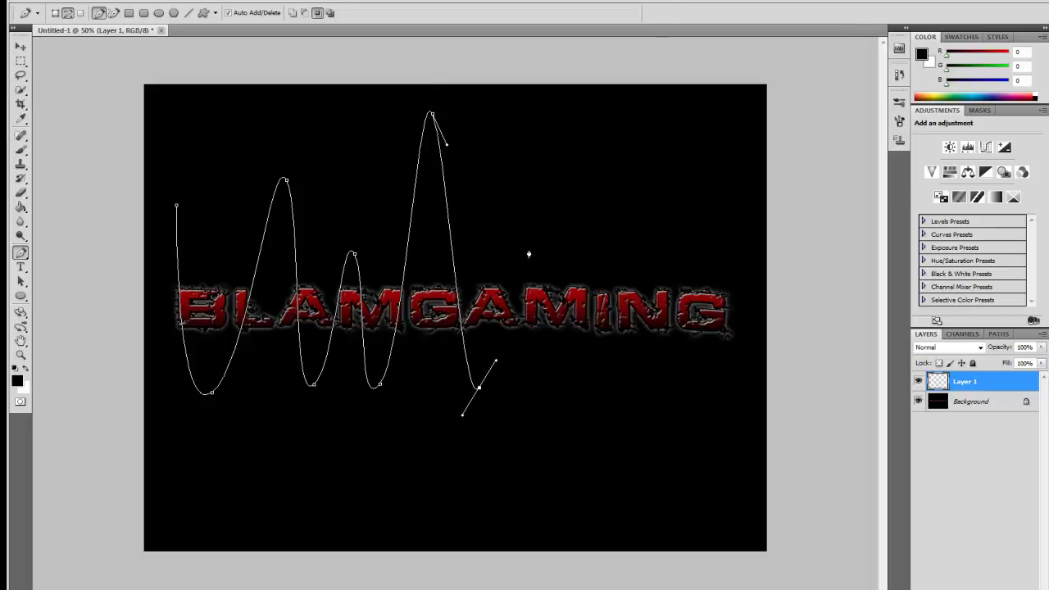
{"action": "left_click_drag", "start_coordinate": [525, 251], "coordinate": [537, 269]}
{"action": "left_click", "coordinate": [575, 391]}
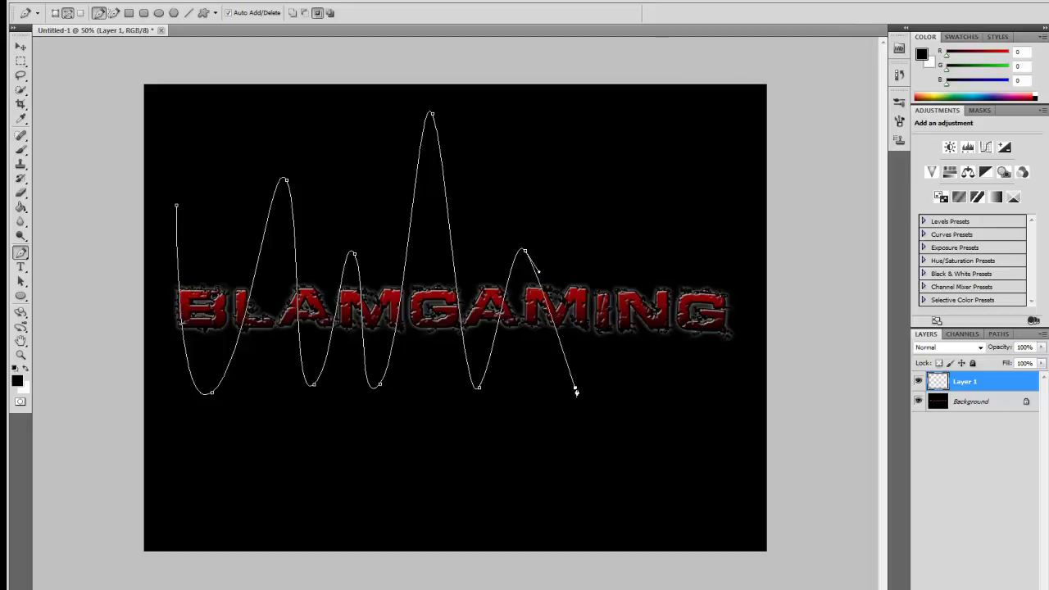
{"action": "left_click_drag", "start_coordinate": [576, 392], "coordinate": [598, 358]}
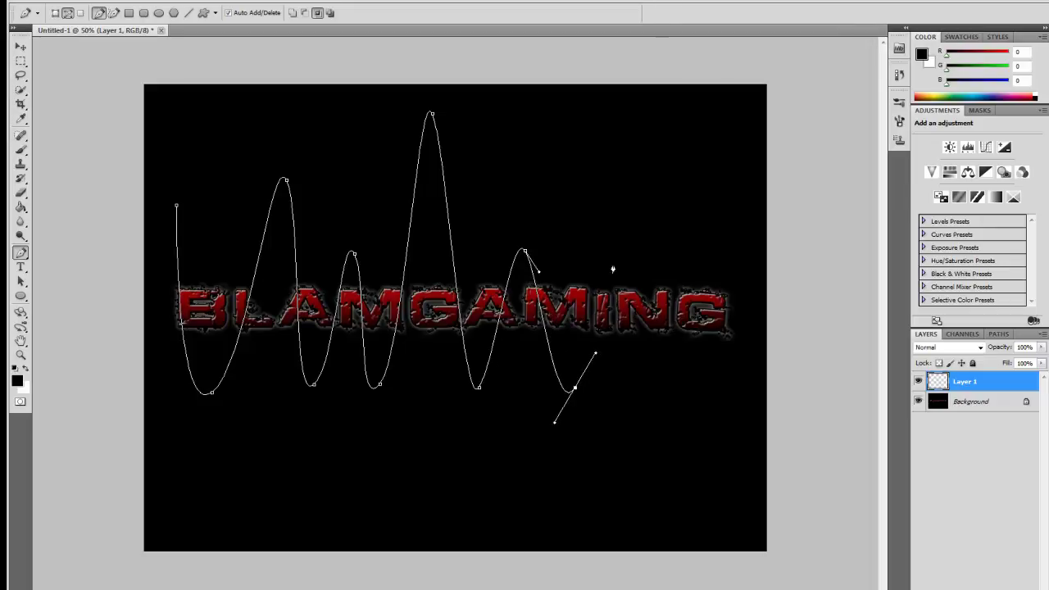
{"action": "left_click_drag", "start_coordinate": [619, 176], "coordinate": [640, 205]}
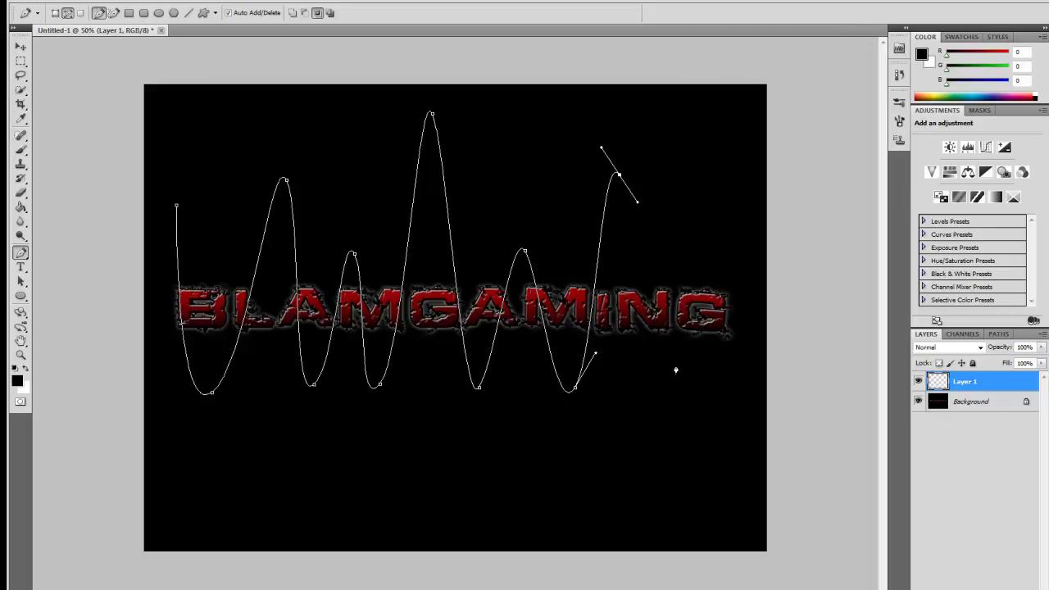
{"action": "left_click_drag", "start_coordinate": [685, 394], "coordinate": [709, 367]}
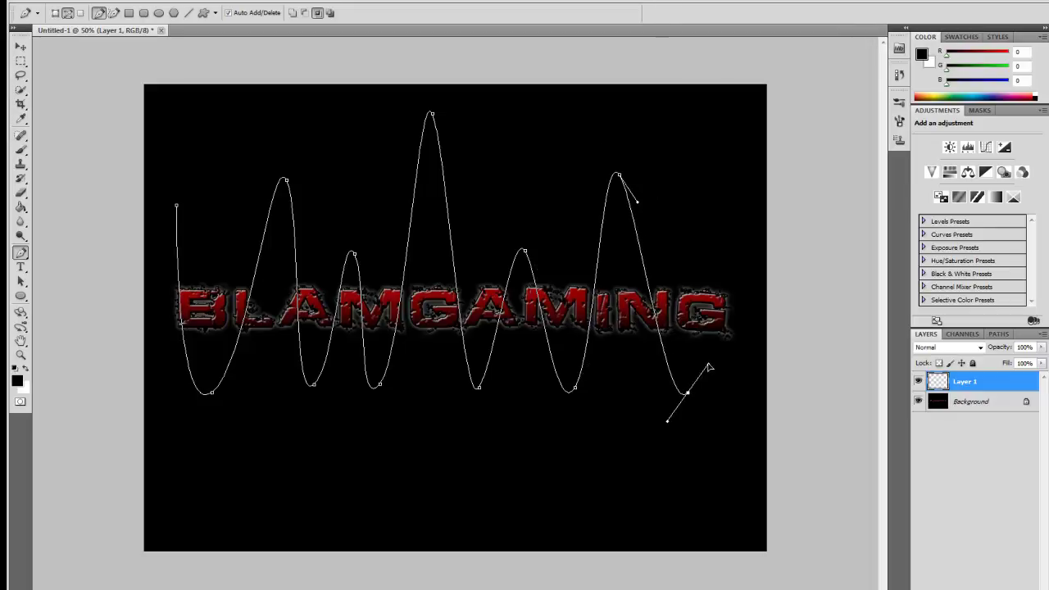
{"action": "mouse_move", "coordinate": [728, 217]}
{"action": "left_mouse_down"}
{"action": "mouse_move", "coordinate": [687, 191]}
{"action": "mouse_move", "coordinate": [709, 159]}
{"action": "left_mouse_up"}
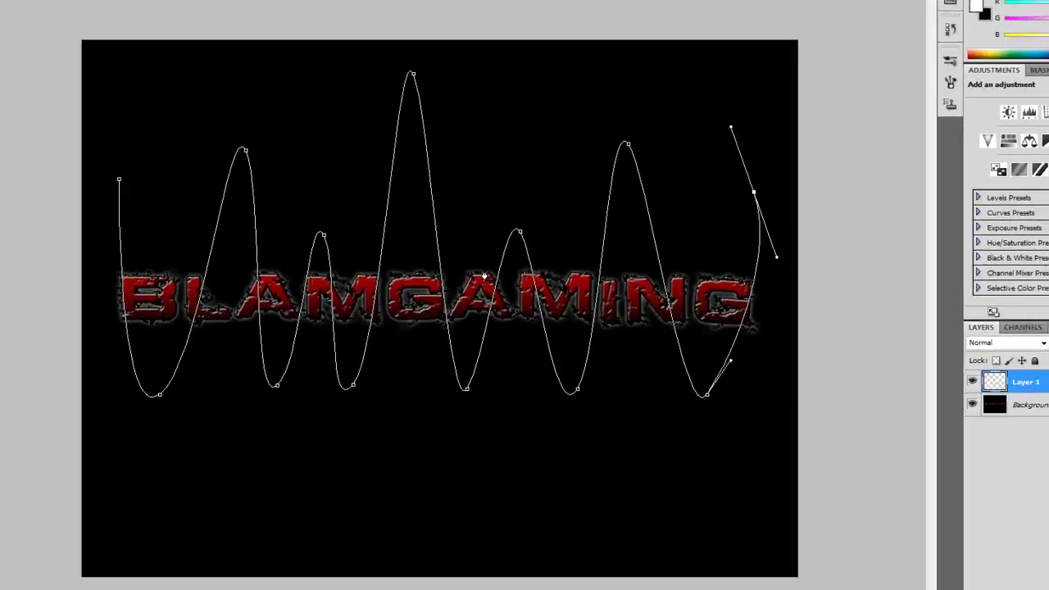
Stroke the wavy path with a white Brush line and hide the path outline
{"action": "right_click", "coordinate": [496, 284]}
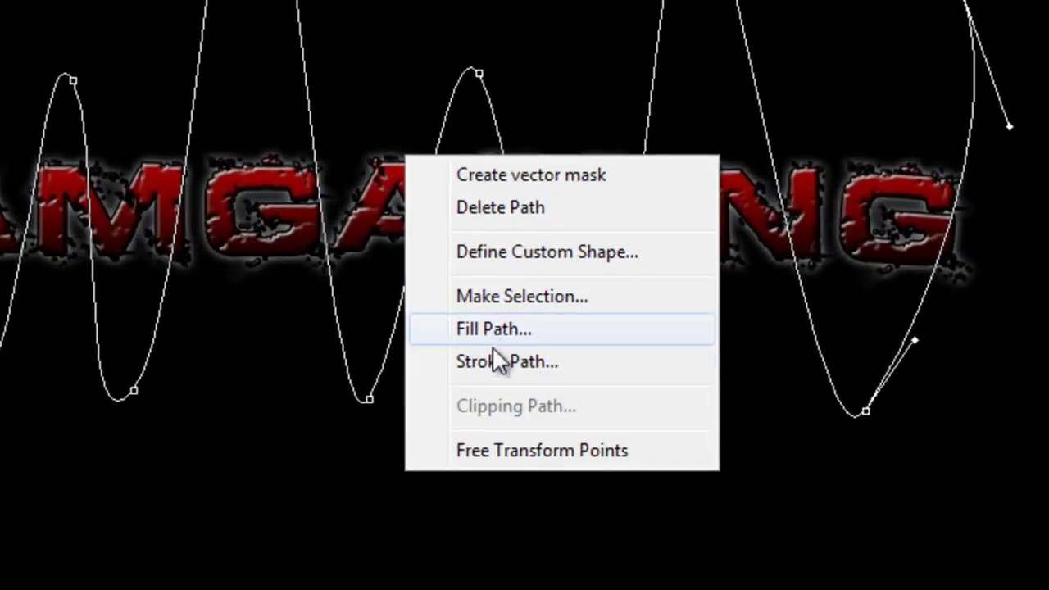
{"action": "left_click", "coordinate": [496, 361]}
{"action": "left_click", "coordinate": [427, 250]}
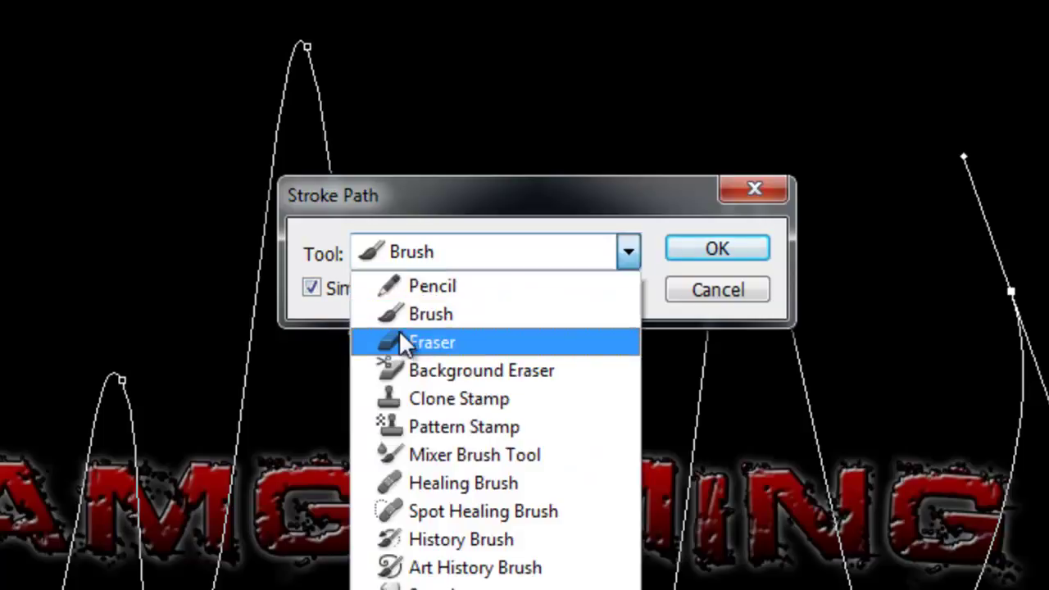
{"action": "left_click", "coordinate": [433, 312]}
{"action": "left_click", "coordinate": [689, 249]}
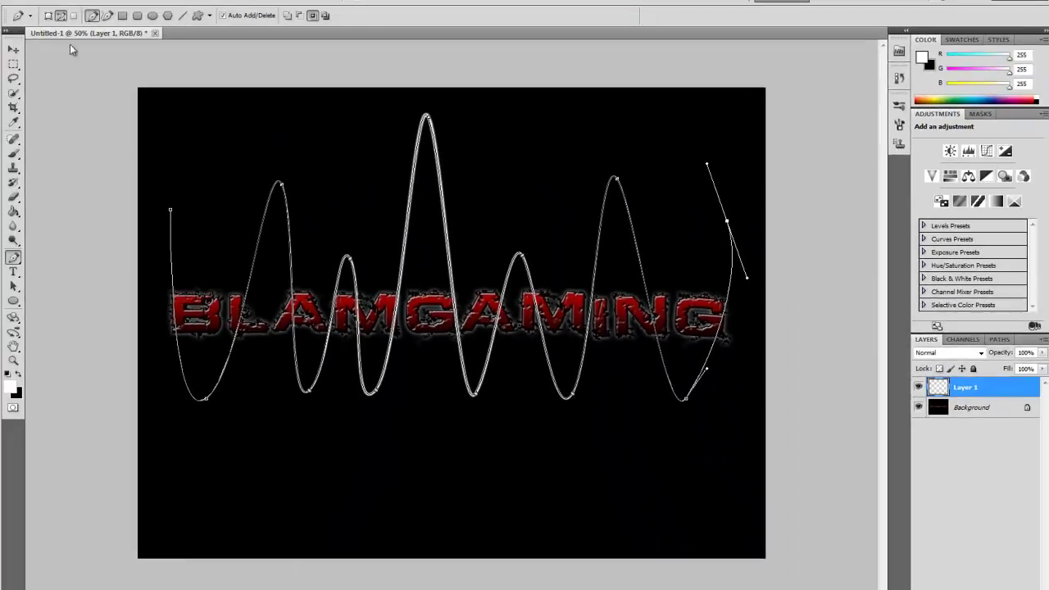
{"action": "left_click", "coordinate": [50, 17]}
{"action": "left_click", "coordinate": [12, 51]}
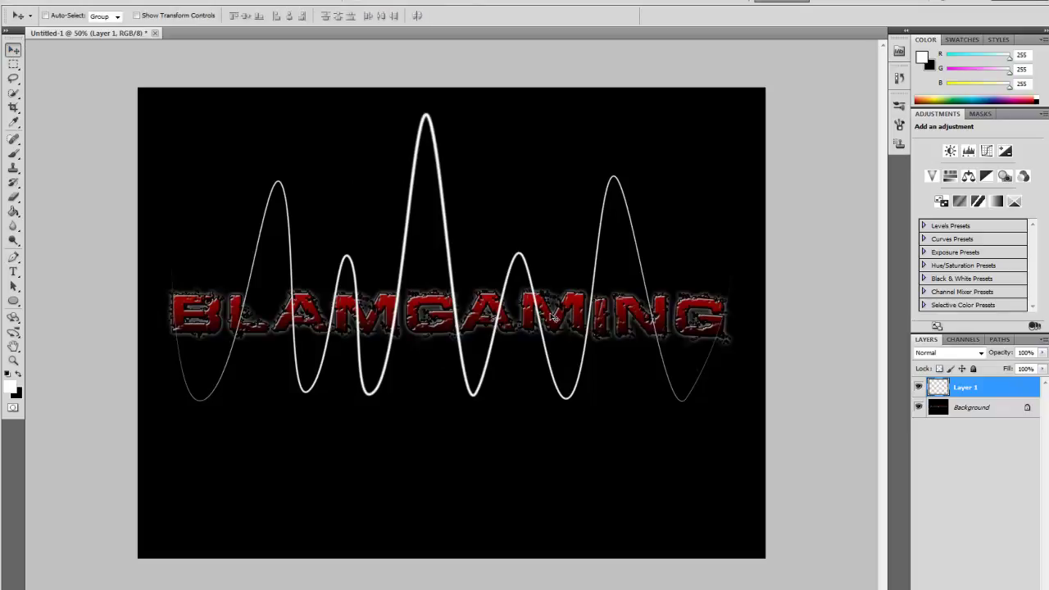
Erase parts of the white wave with a 45 px eraser so it weaves through the letters
{"action": "left_click", "coordinate": [13, 197]}
{"action": "left_click", "coordinate": [62, 16]}
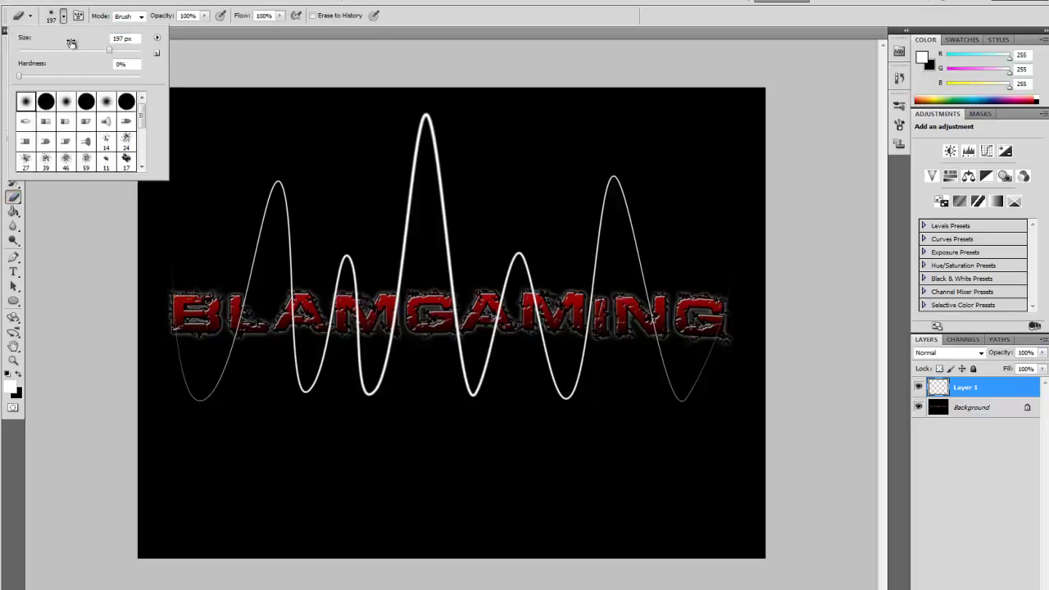
{"action": "left_click_drag", "start_coordinate": [52, 50], "coordinate": [55, 59]}
{"action": "key", "text": "Return"}
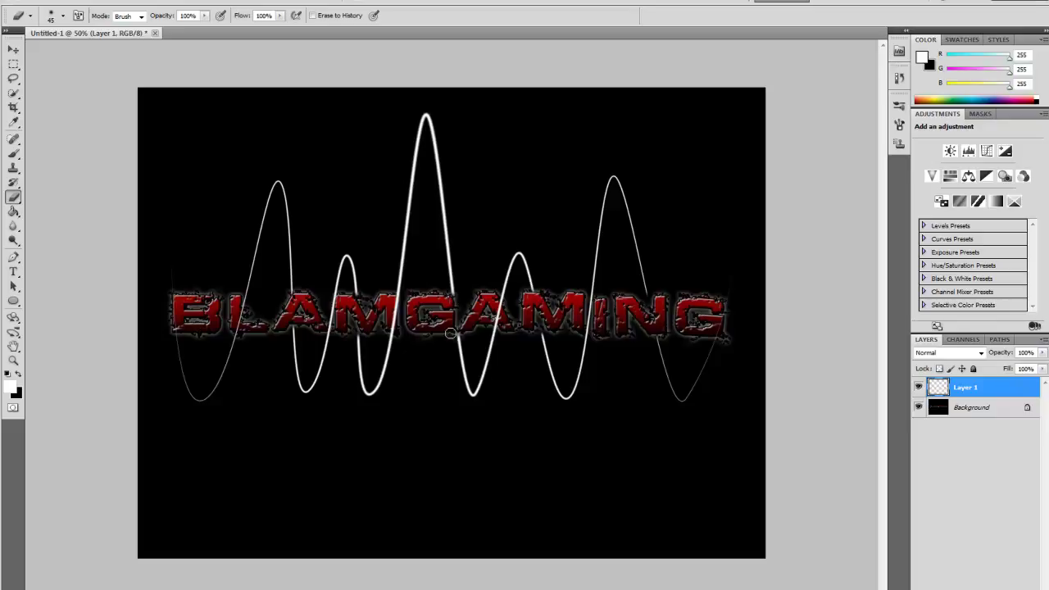
{"action": "left_click", "coordinate": [13, 50]}
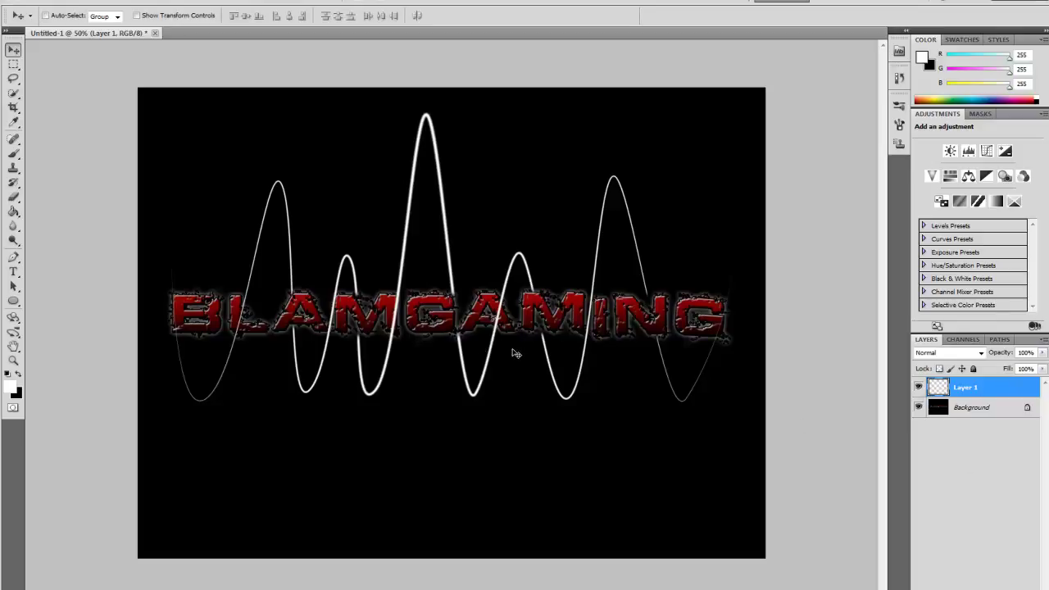
{"action": "left_click", "coordinate": [981, 416]}
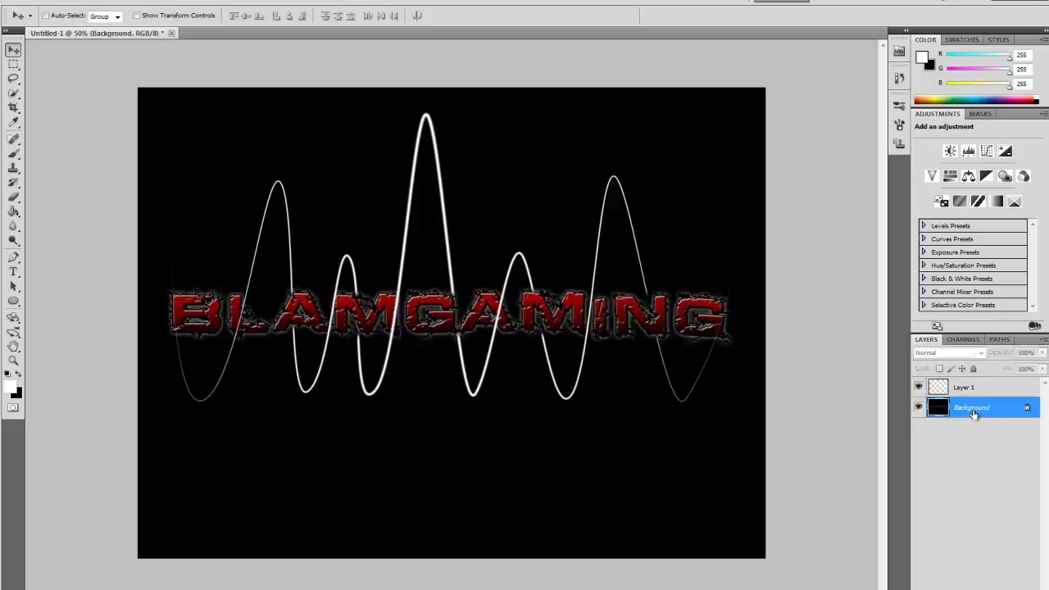
Marquee-select the BLAMGAMING text band and copy it to a new layer with Layer via Copy
{"action": "left_click", "coordinate": [13, 64]}
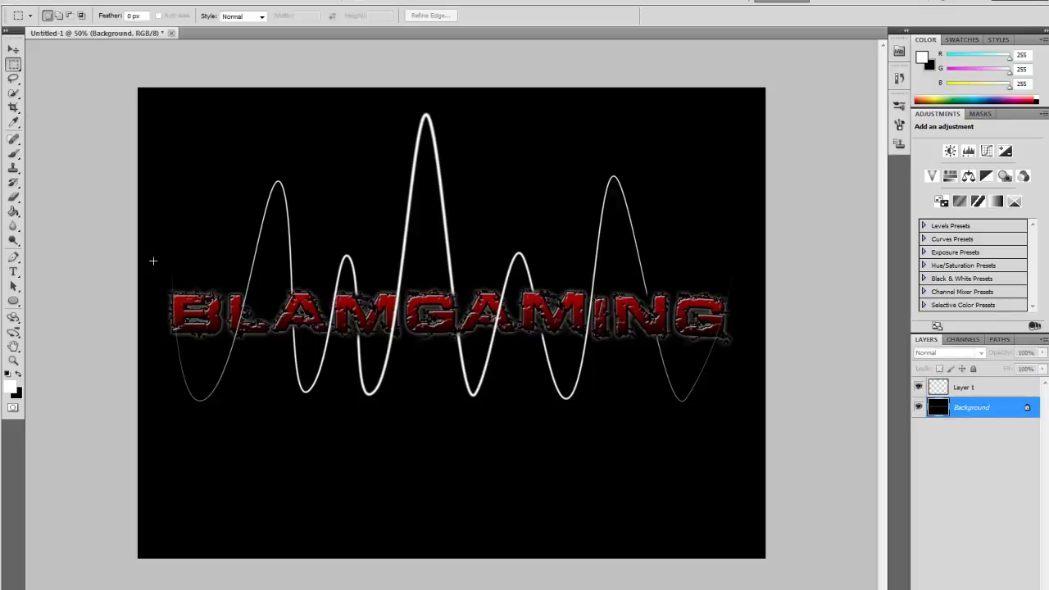
{"action": "left_click_drag", "start_coordinate": [166, 263], "coordinate": [734, 337]}
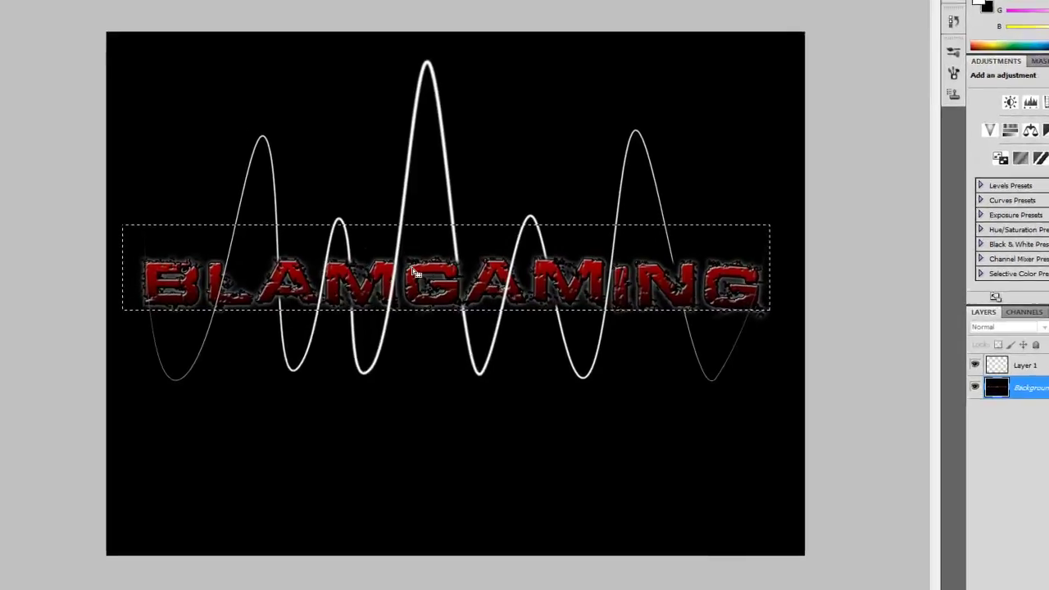
{"action": "right_click", "coordinate": [409, 301]}
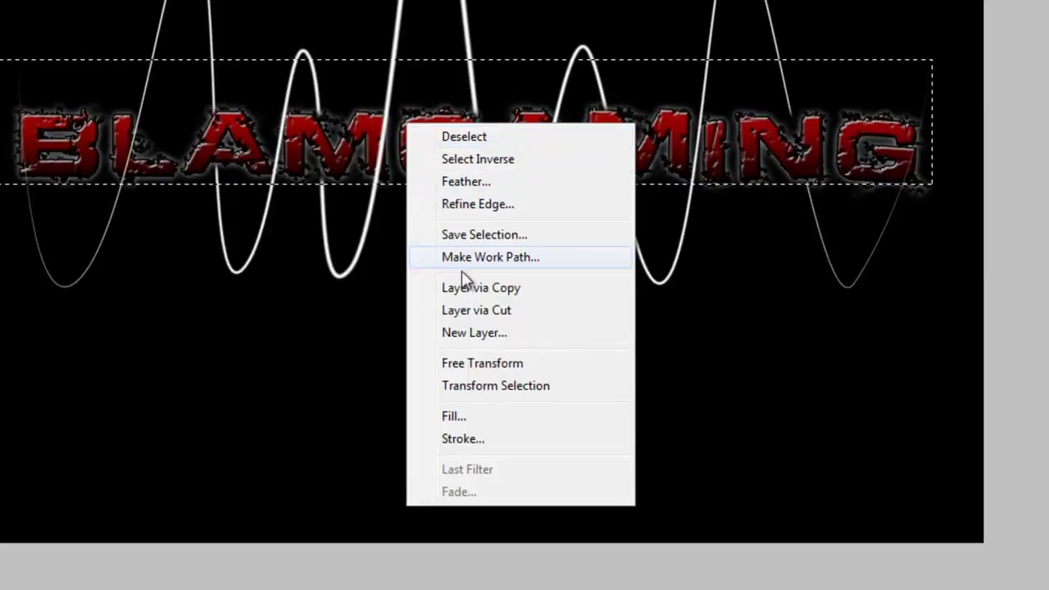
{"action": "left_click", "coordinate": [459, 289]}
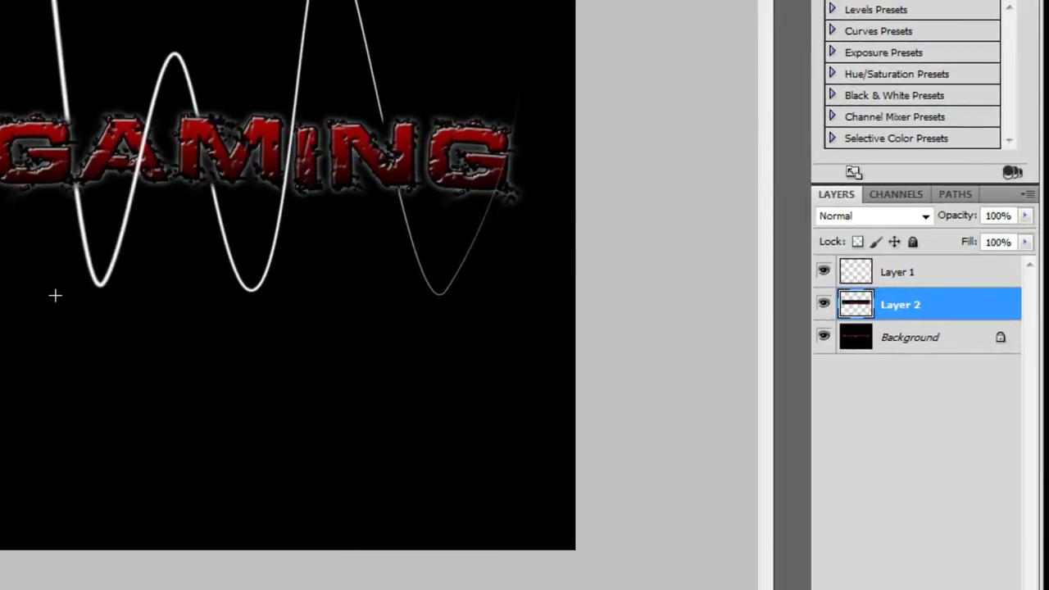
Free Transform Layer 2, dragging its top edge below the bottom to flip it as a reflection
{"action": "right_click", "coordinate": [55, 123]}
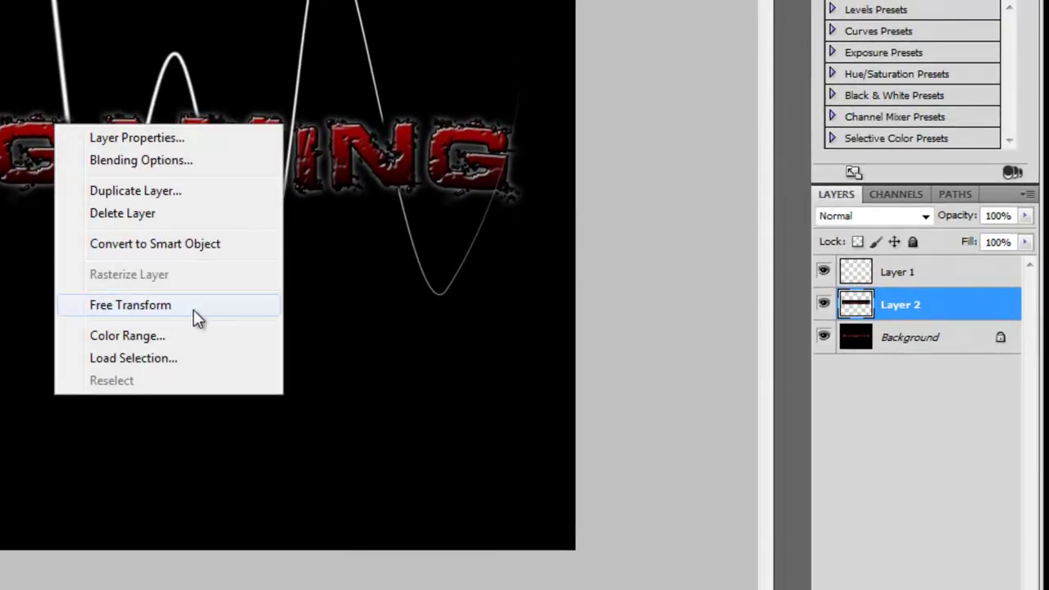
{"action": "left_click", "coordinate": [215, 312]}
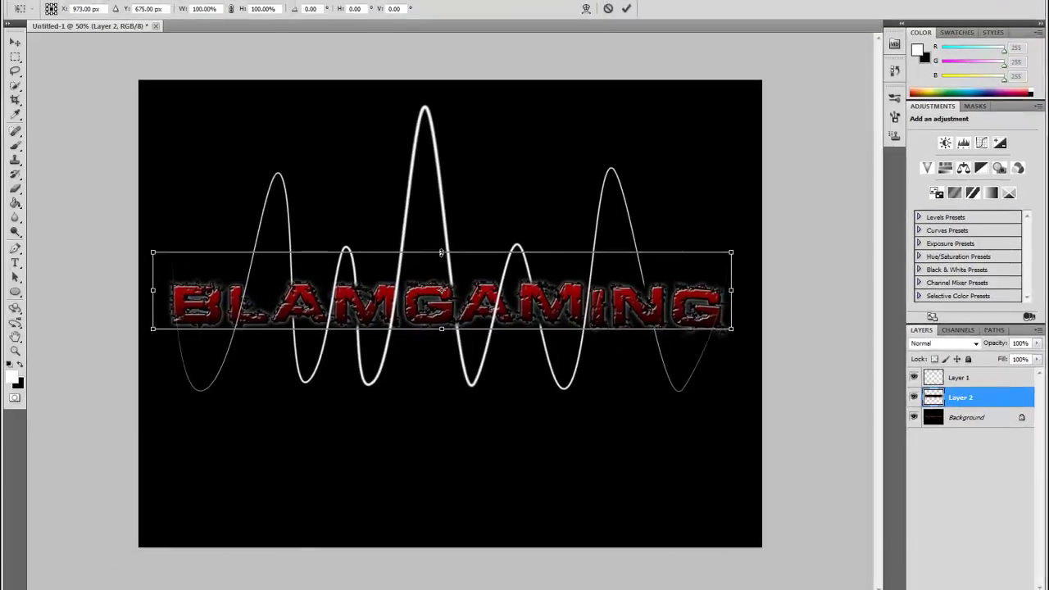
{"action": "left_click_drag", "start_coordinate": [441, 281], "coordinate": [442, 405]}
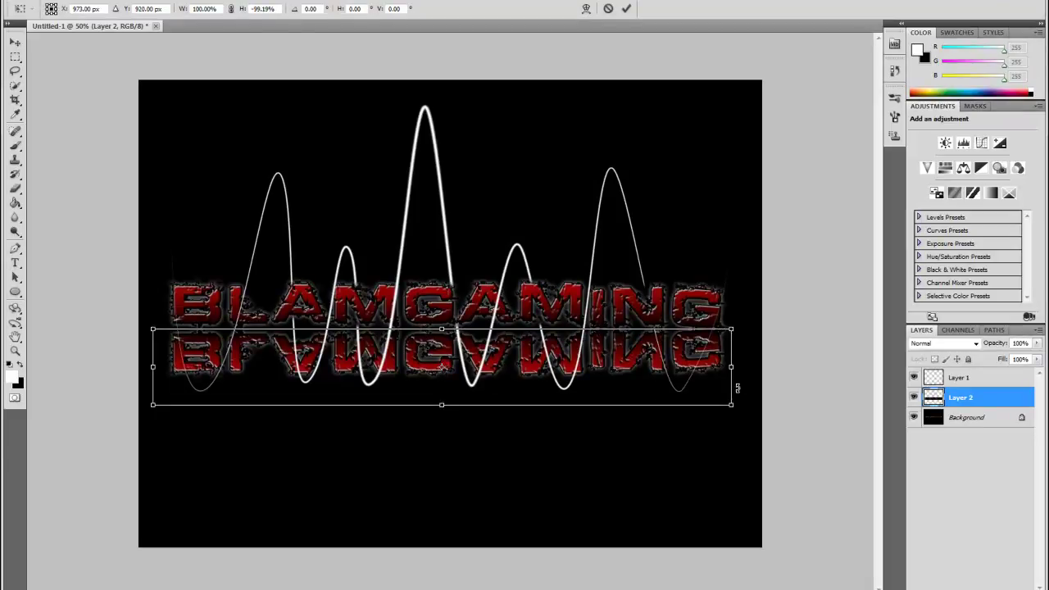
{"action": "left_click", "coordinate": [14, 41]}
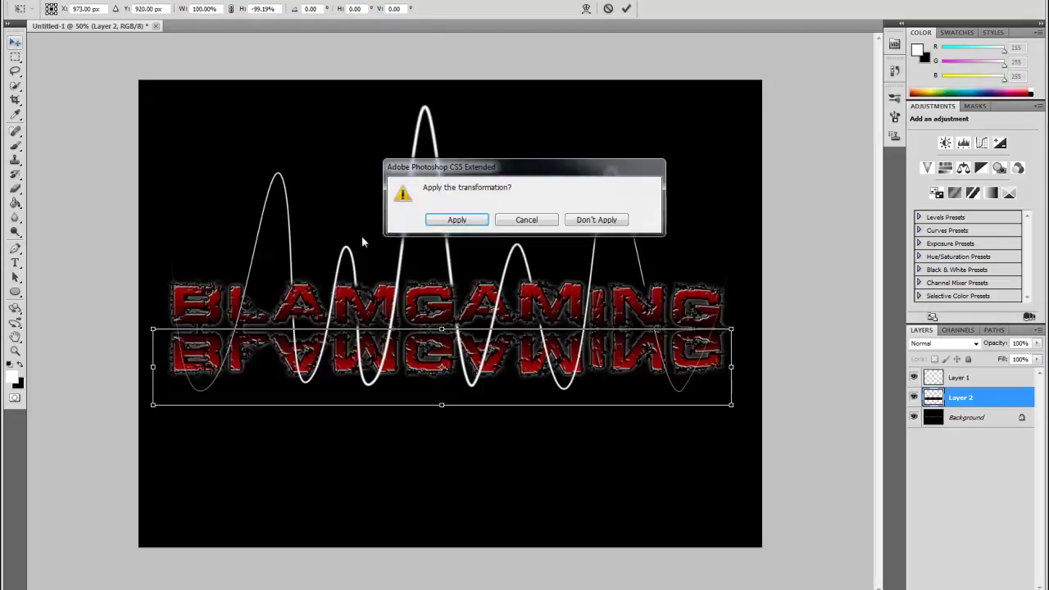
{"action": "left_click", "coordinate": [457, 220]}
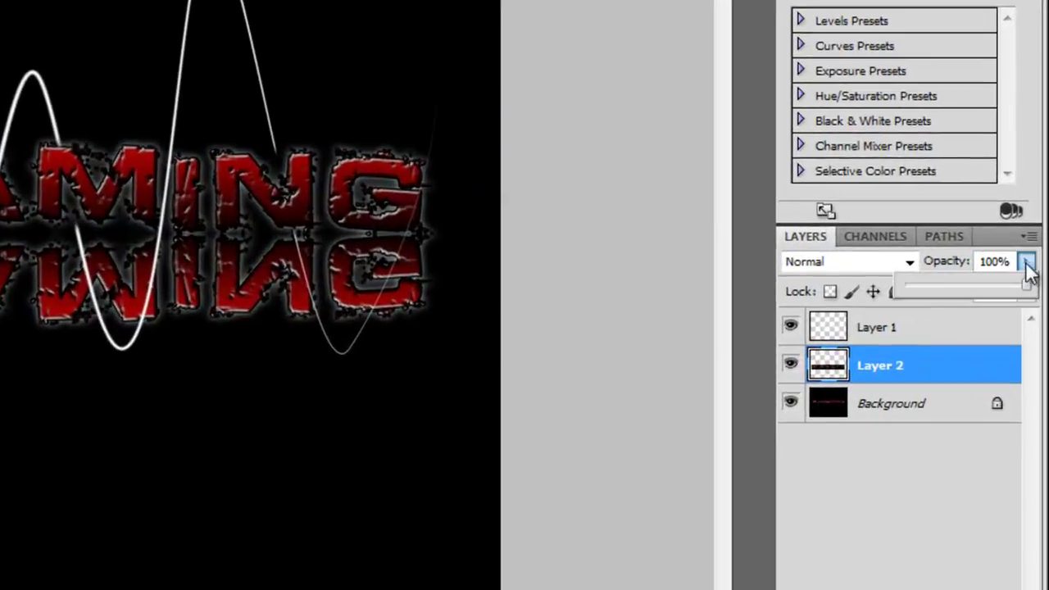
Lower Layer 2's opacity to 35% to fade the reflection, then pick the plain Eraser Tool
{"action": "left_click", "coordinate": [1037, 343]}
{"action": "mouse_move", "coordinate": [1022, 275]}
{"action": "left_mouse_down"}
{"action": "mouse_move", "coordinate": [999, 292]}
{"action": "mouse_move", "coordinate": [948, 287]}
{"action": "left_mouse_up"}
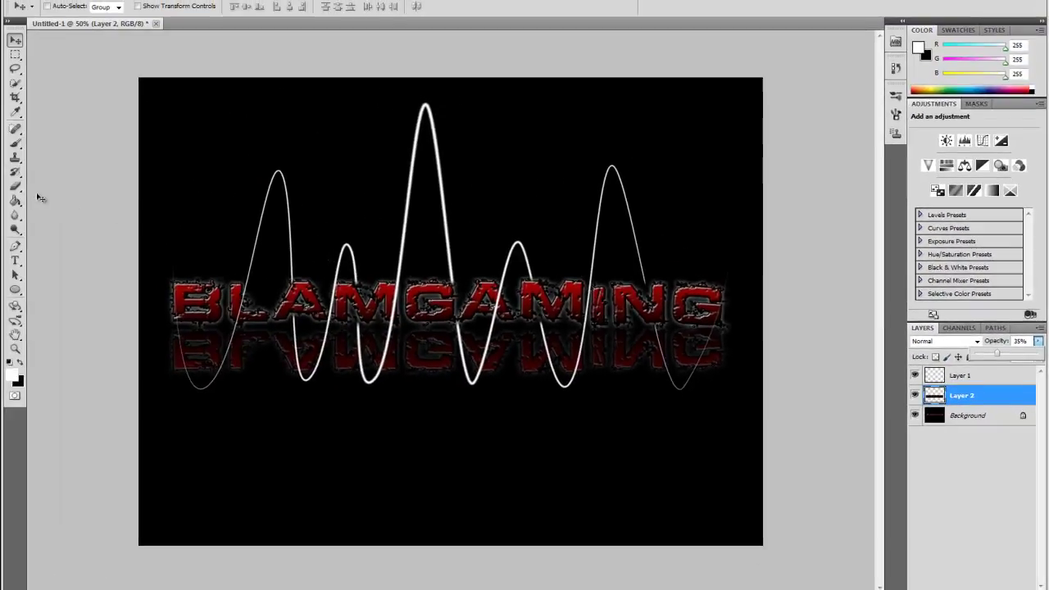
{"action": "left_click", "coordinate": [16, 188]}
{"action": "left_click_drag", "start_coordinate": [21, 193], "coordinate": [91, 192]}
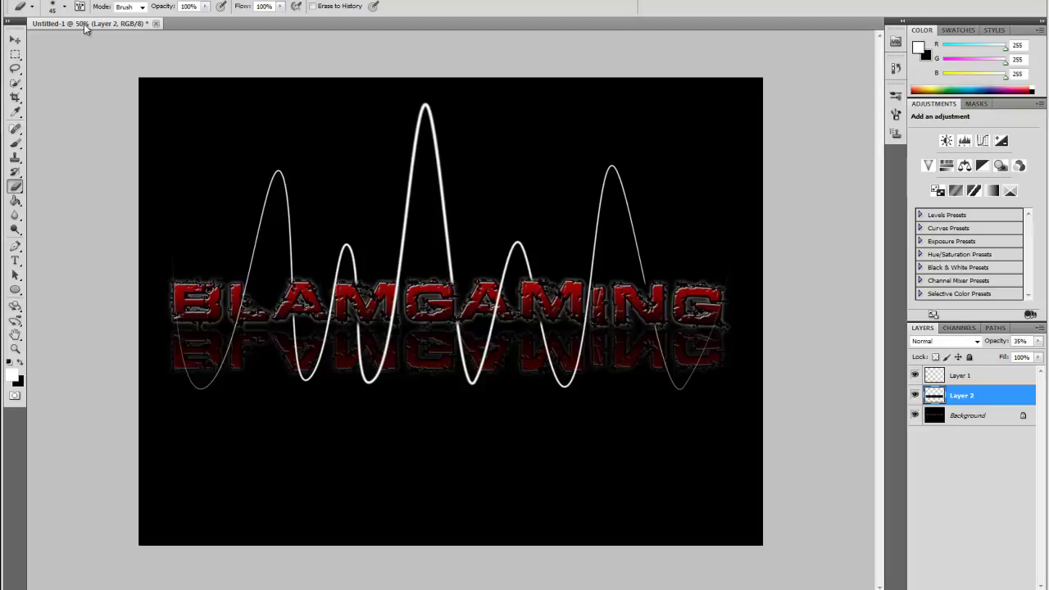
Erase the reflection's lower edge with a large soft eraser sized 349 px, then 176 px
{"action": "left_click", "coordinate": [65, 6]}
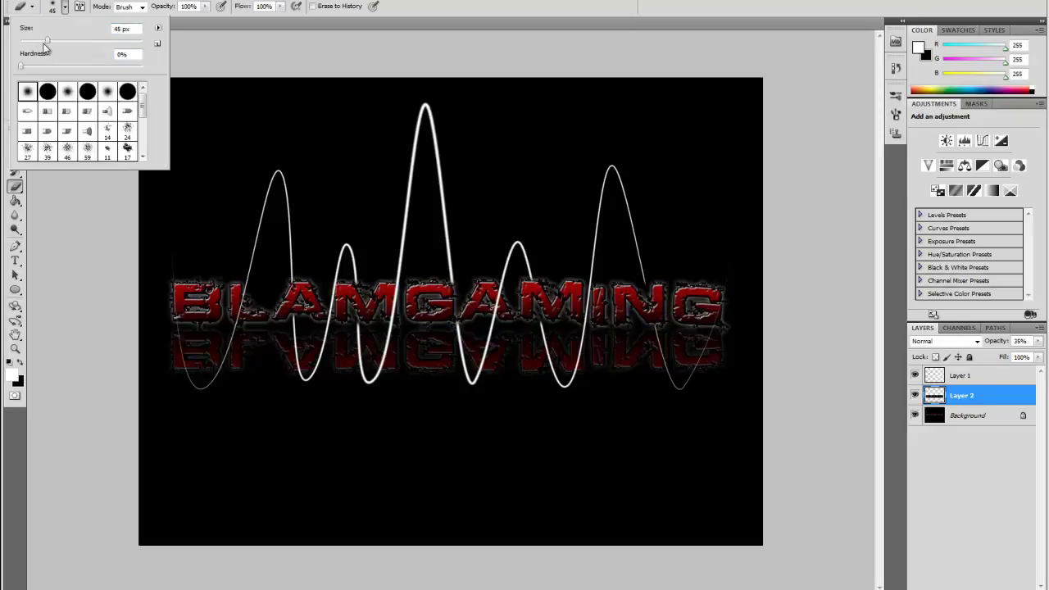
{"action": "mouse_move", "coordinate": [47, 41]}
{"action": "left_mouse_down"}
{"action": "mouse_move", "coordinate": [135, 40]}
{"action": "mouse_move", "coordinate": [118, 42]}
{"action": "left_mouse_up"}
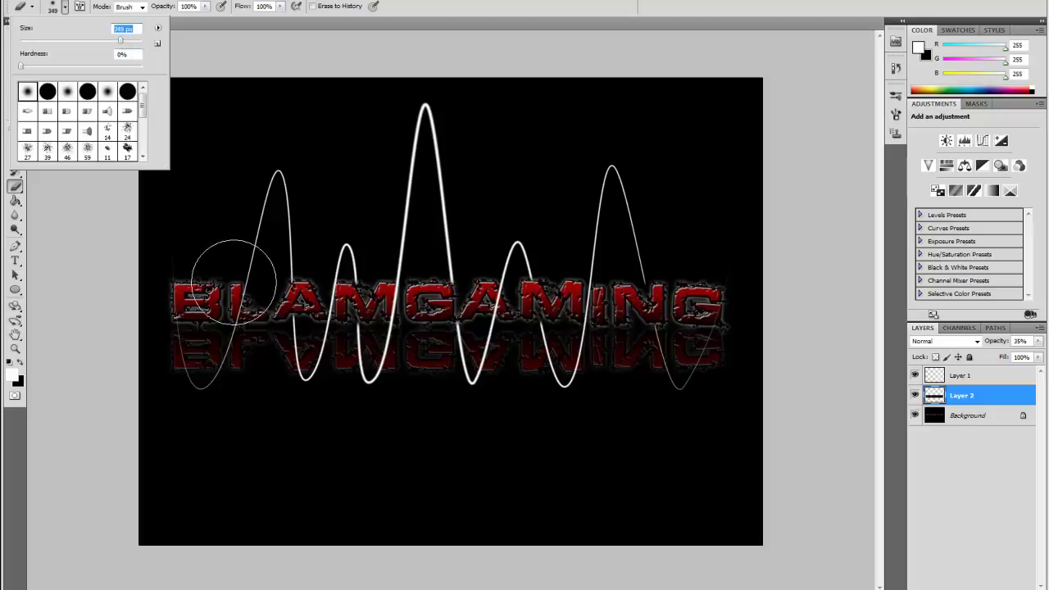
{"action": "left_click", "coordinate": [195, 416]}
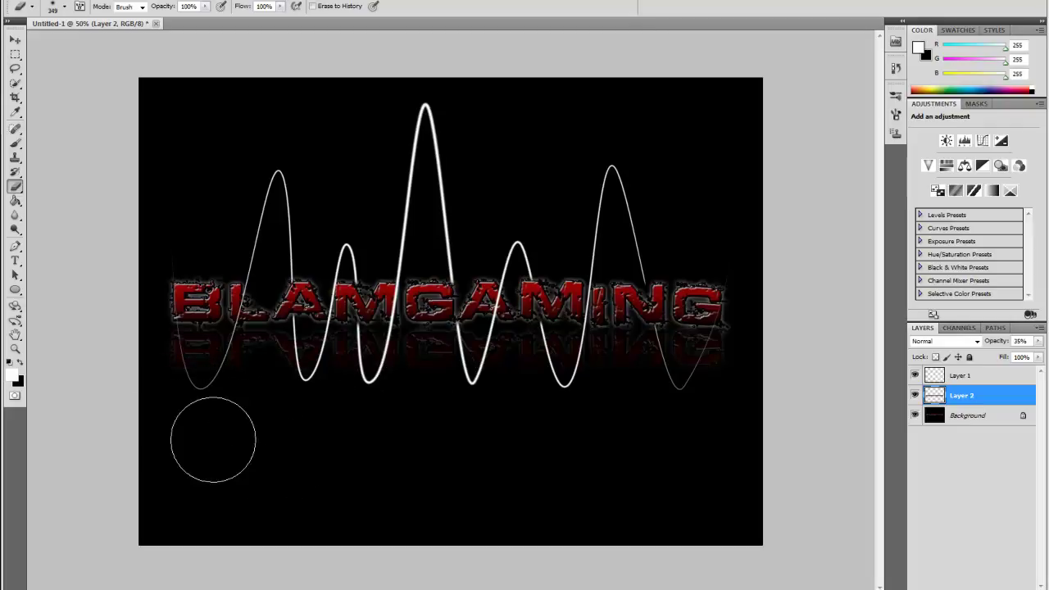
{"action": "left_click", "coordinate": [65, 6]}
{"action": "left_click_drag", "start_coordinate": [120, 47], "coordinate": [105, 46]}
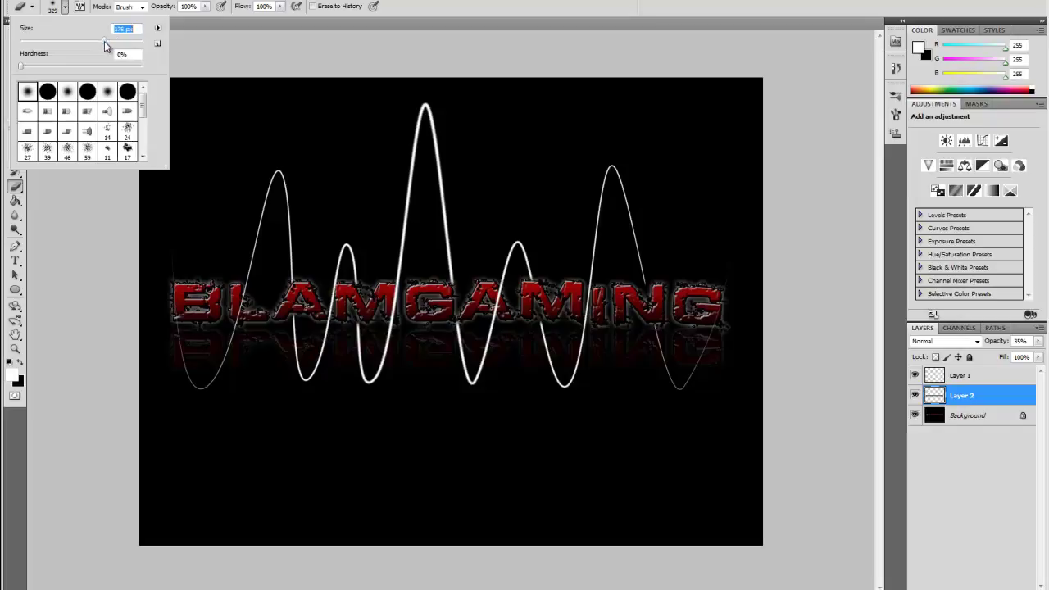
{"action": "left_click", "coordinate": [174, 395]}
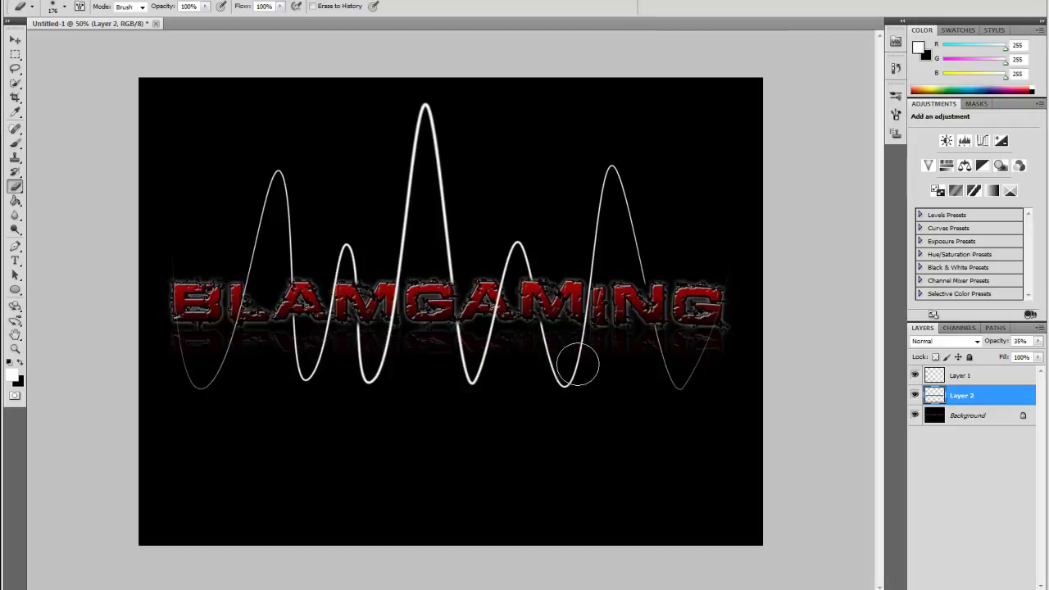
Save the artwork as Untitled-1 in Photoshop PSD format on the Desktop
{"action": "left_click", "coordinate": [41, 1]}
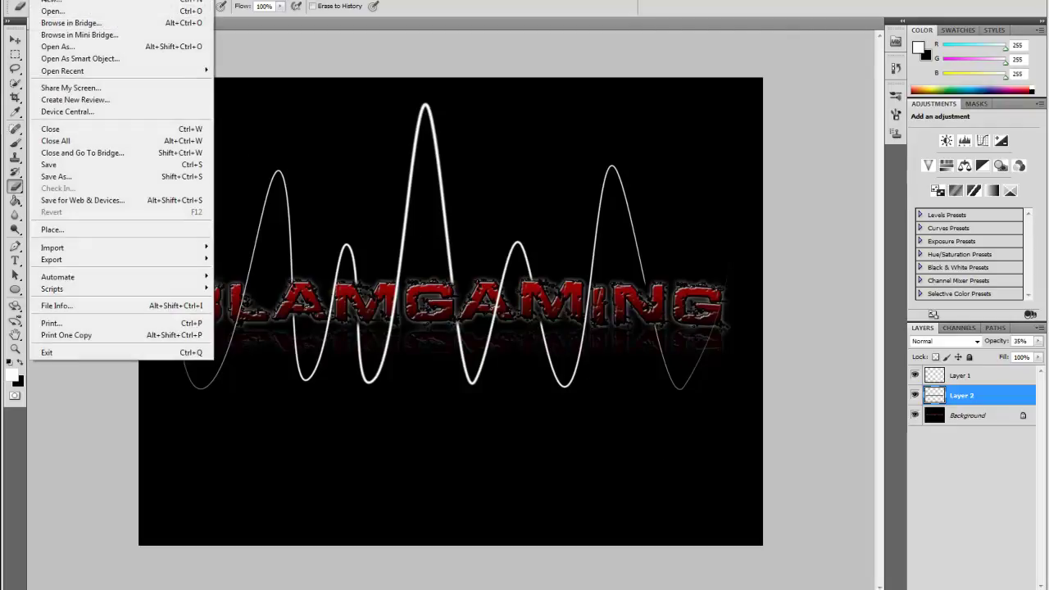
{"action": "left_click", "coordinate": [266, 148]}
{"action": "left_click", "coordinate": [14, 40]}
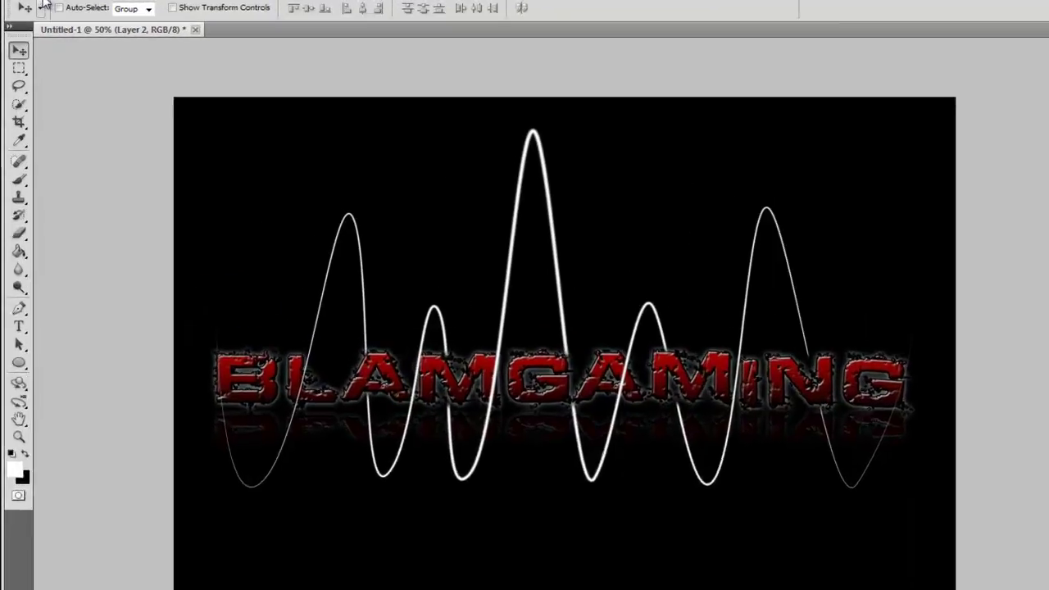
{"action": "left_click", "coordinate": [39, 1]}
{"action": "left_click", "coordinate": [85, 265]}
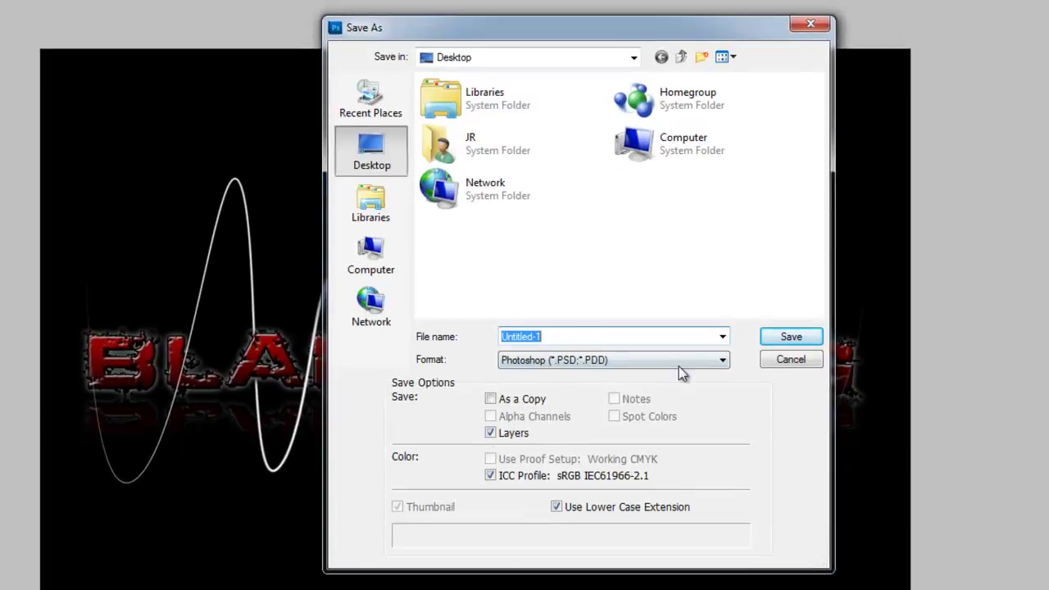
{"action": "left_click", "coordinate": [790, 339]}
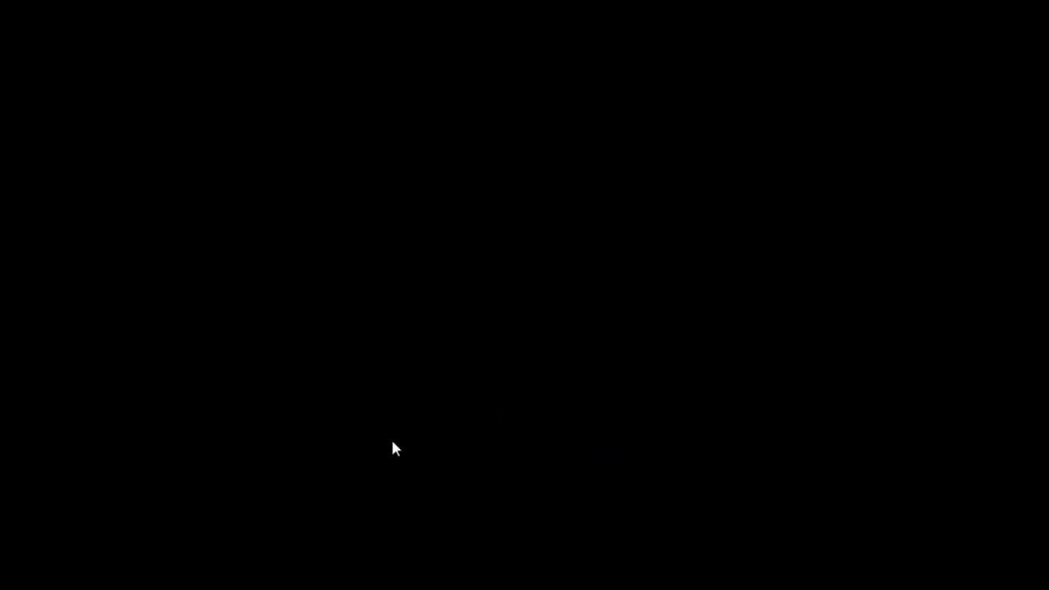
Move the Untitled-1 PSD icon to the desktop centre and box-select it
{"action": "left_click_drag", "start_coordinate": [160, 586], "coordinate": [576, 317]}
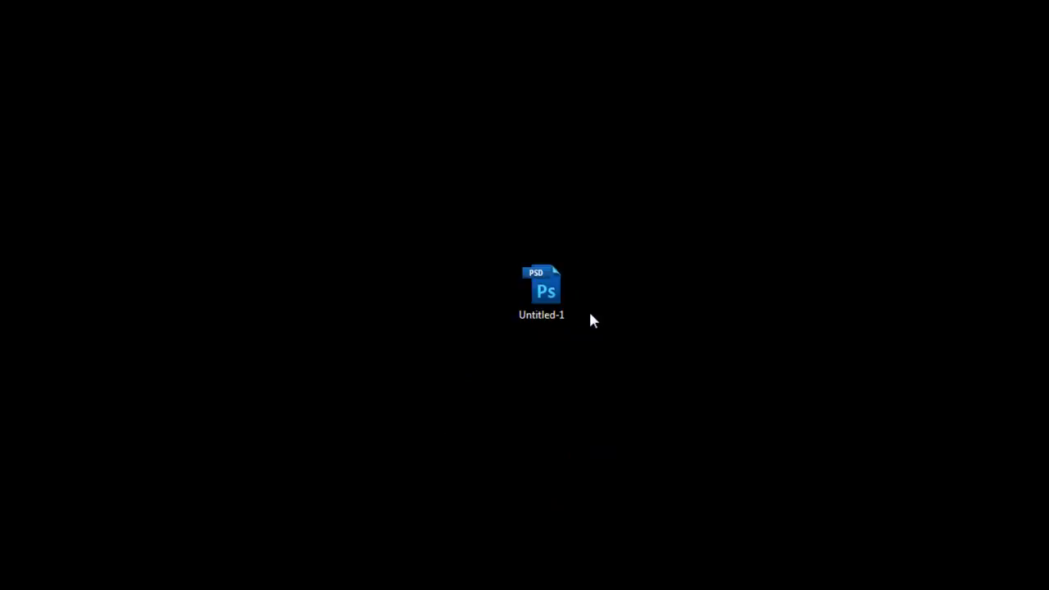
{"action": "mouse_move", "coordinate": [674, 379]}
{"action": "left_mouse_down"}
{"action": "mouse_move", "coordinate": [351, 182]}
{"action": "mouse_move", "coordinate": [675, 340]}
{"action": "left_mouse_up"}
{"action": "left_click_drag", "start_coordinate": [842, 436], "coordinate": [528, 223]}
{"action": "left_click_drag", "start_coordinate": [396, 156], "coordinate": [590, 290]}
{"action": "left_click_drag", "start_coordinate": [790, 428], "coordinate": [272, 107]}
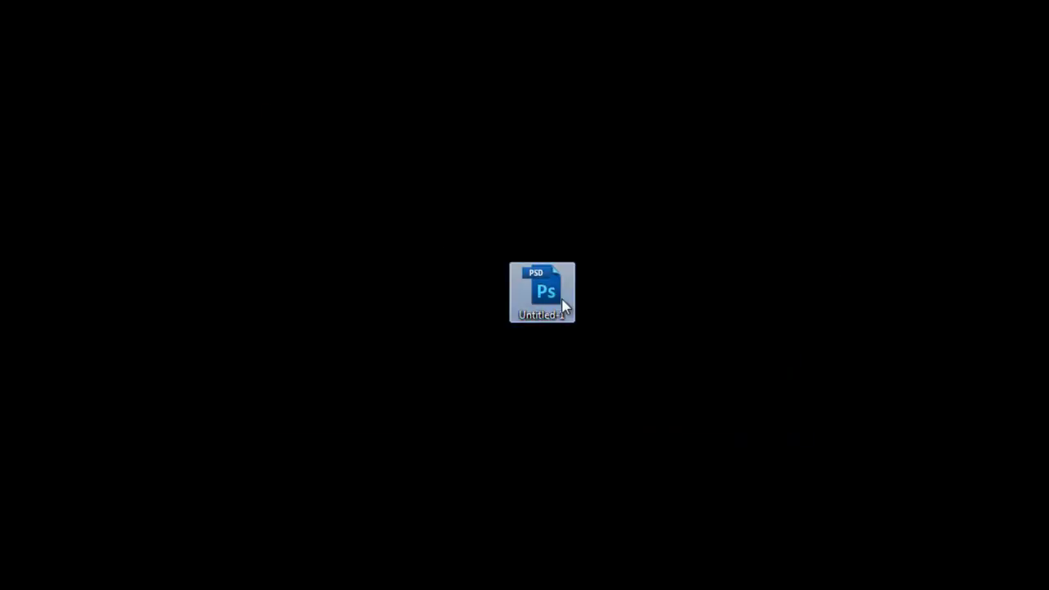